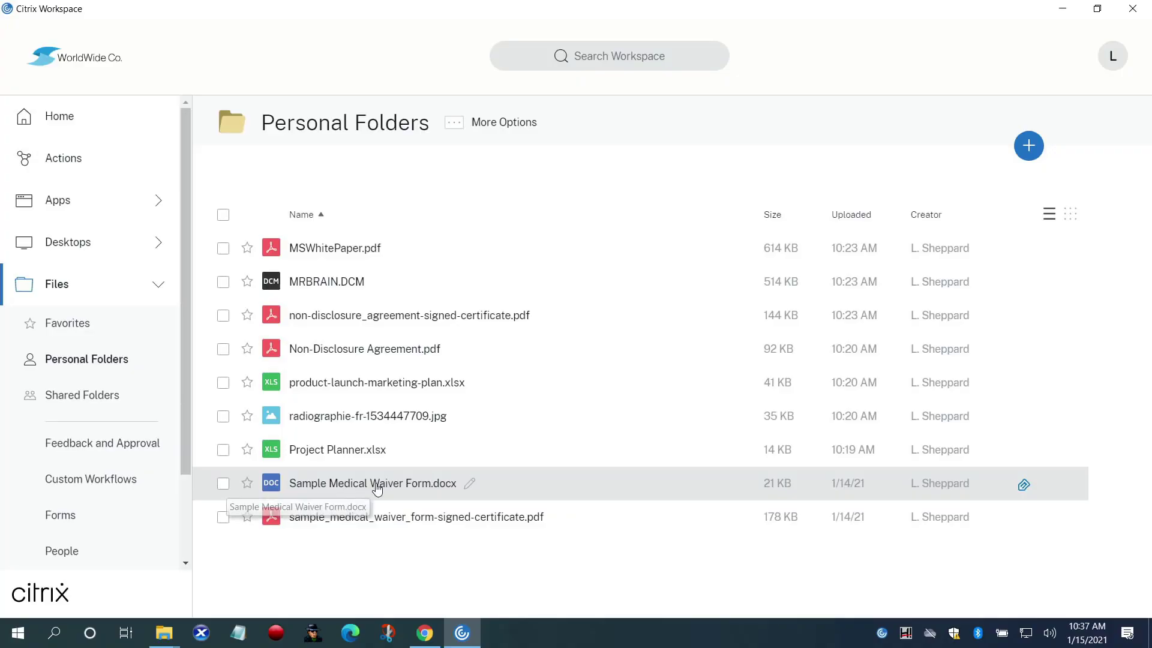
# Open Sample Medical Waiver Form.docx from Personal Folders to show its preview and file details
pyautogui.rightClick(377, 484)
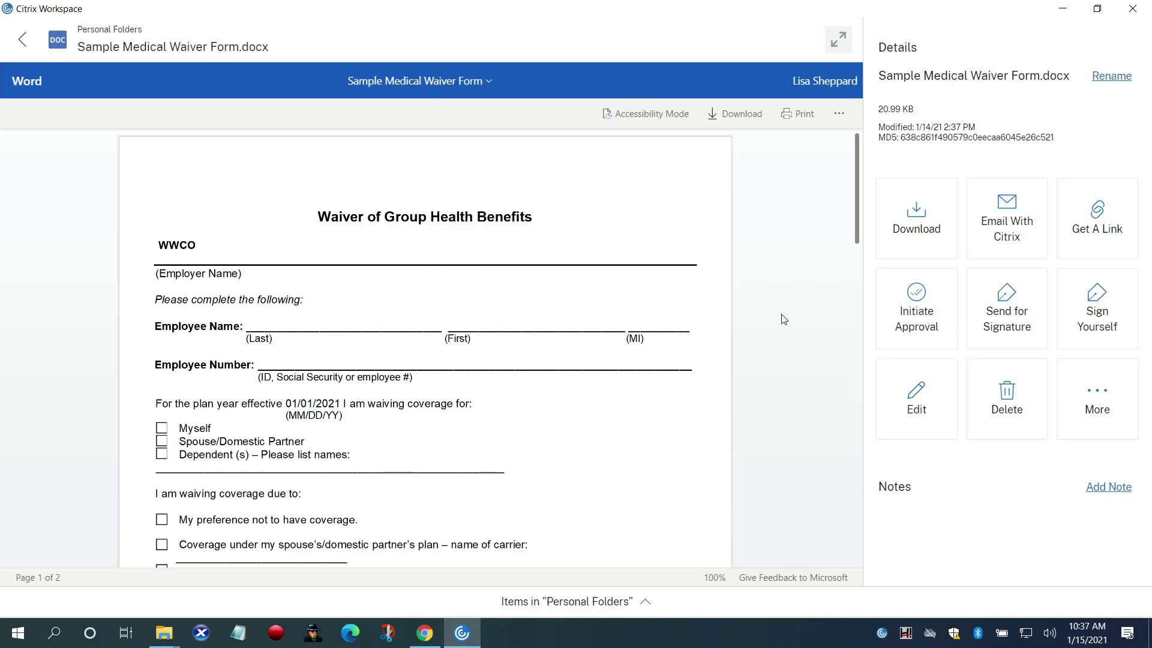
# Start a signature request for the waiver and enter the first signer's name and e-mail
pyautogui.click(1010, 322)
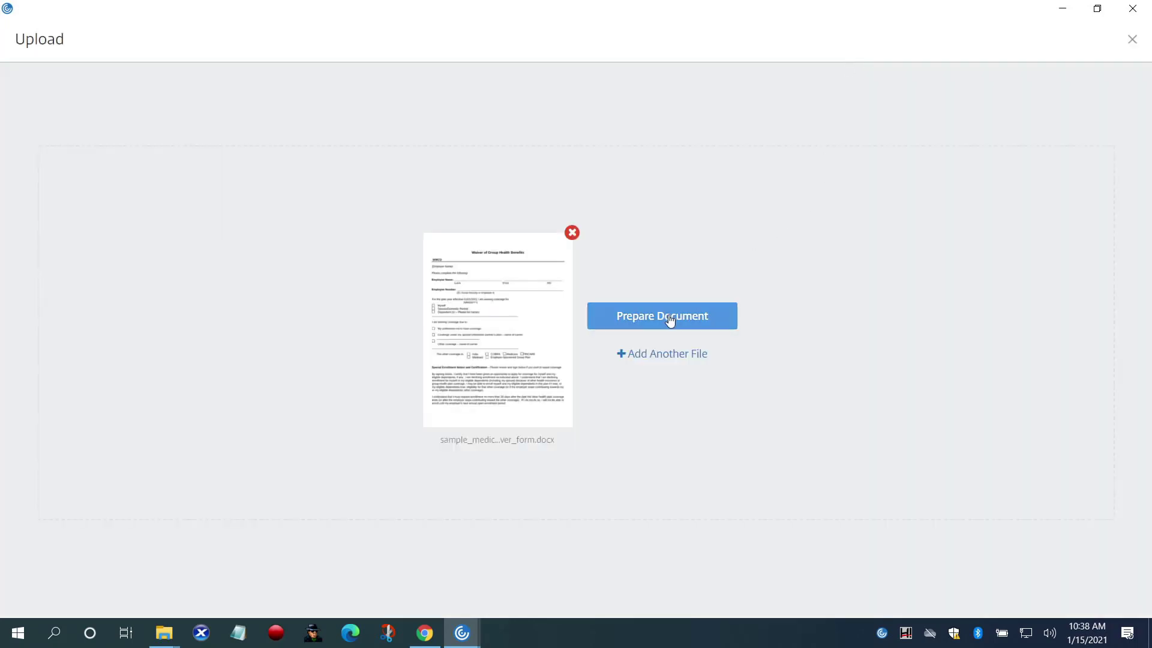
pyautogui.click(674, 318)
pyautogui.click(403, 284)
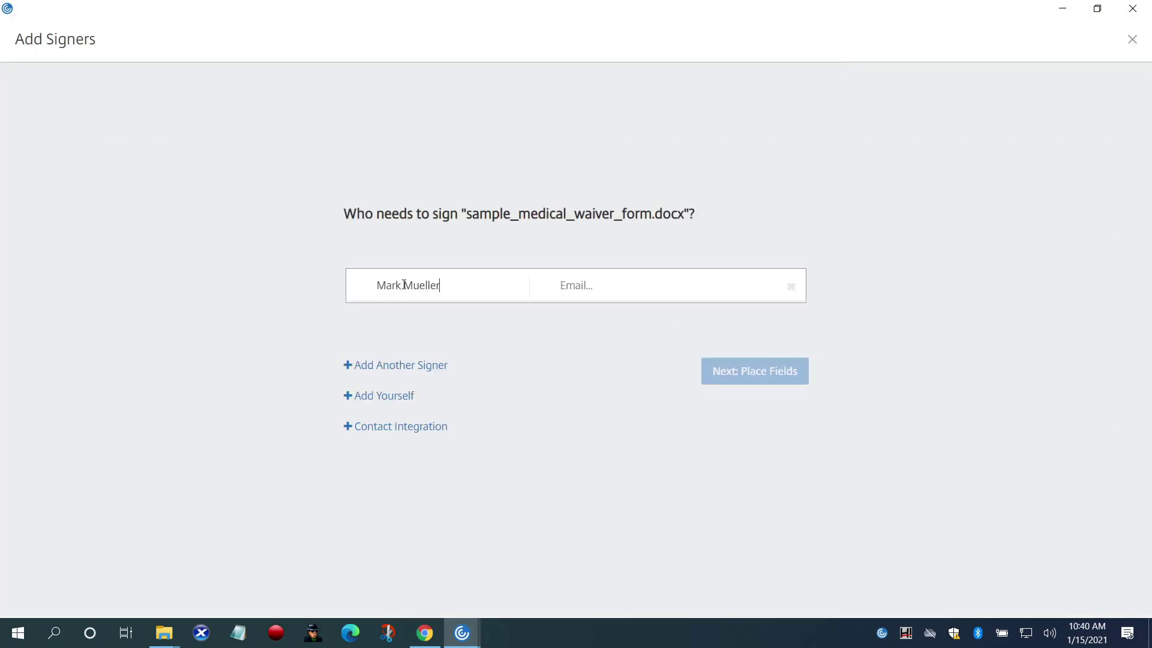
pyautogui.press('Tab')
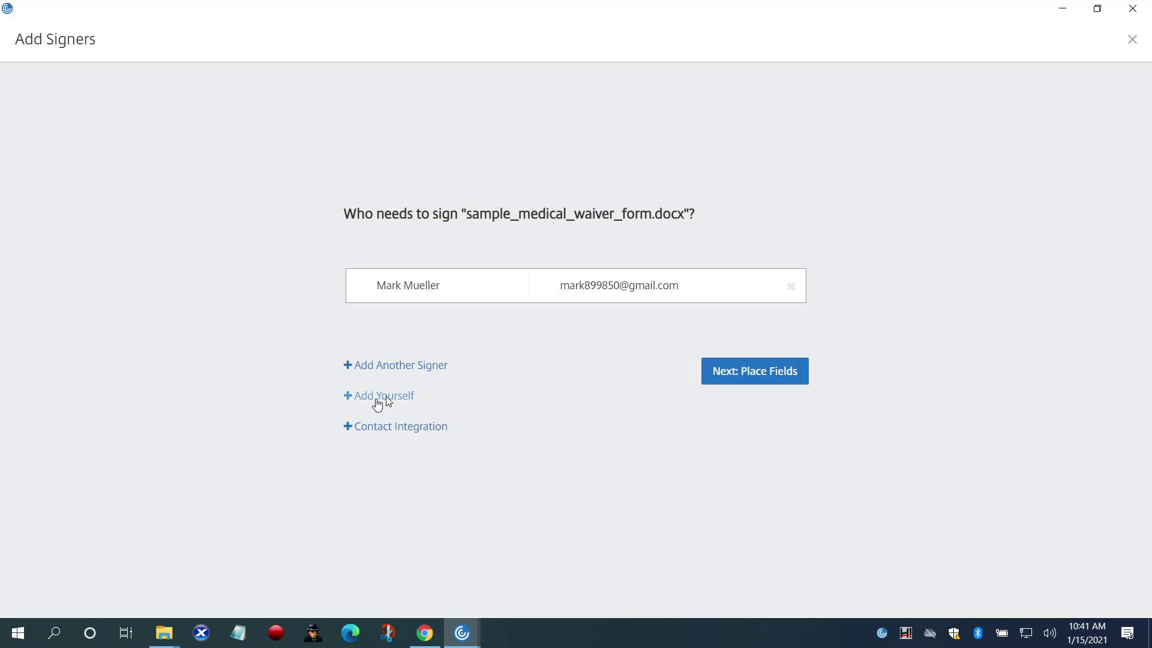
# Add yourself and a third signer from contacts, and require a set signing order
pyautogui.click(386, 397)
pyautogui.click(387, 397)
pyautogui.write('N')
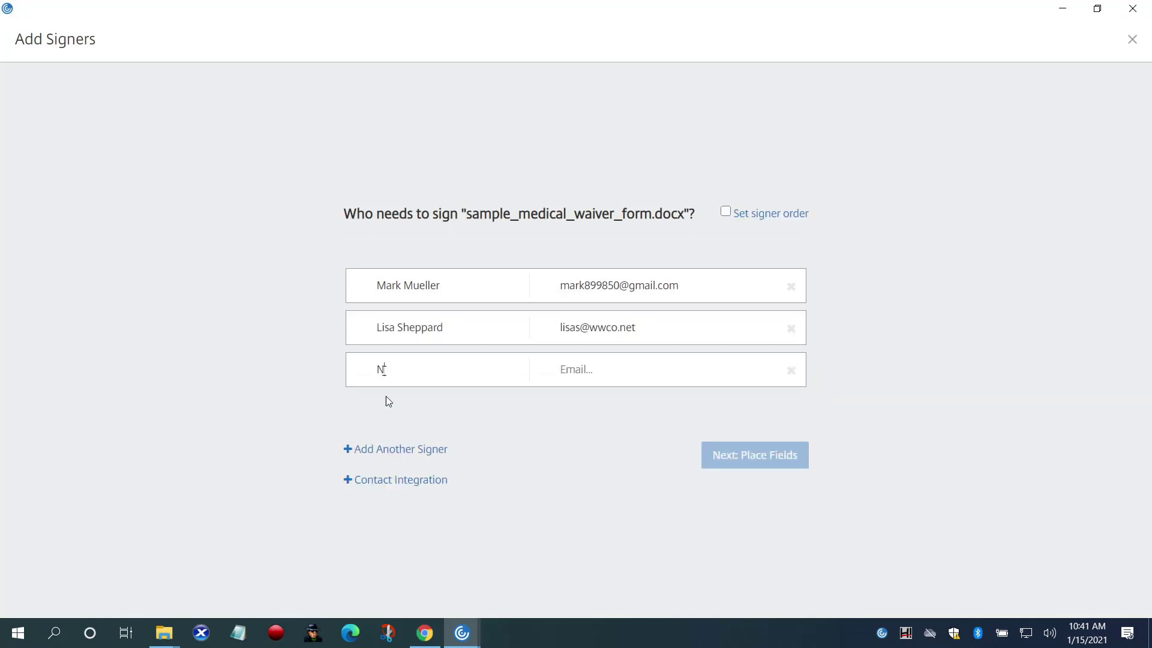
pyautogui.write('icole')
pyautogui.click(377, 431)
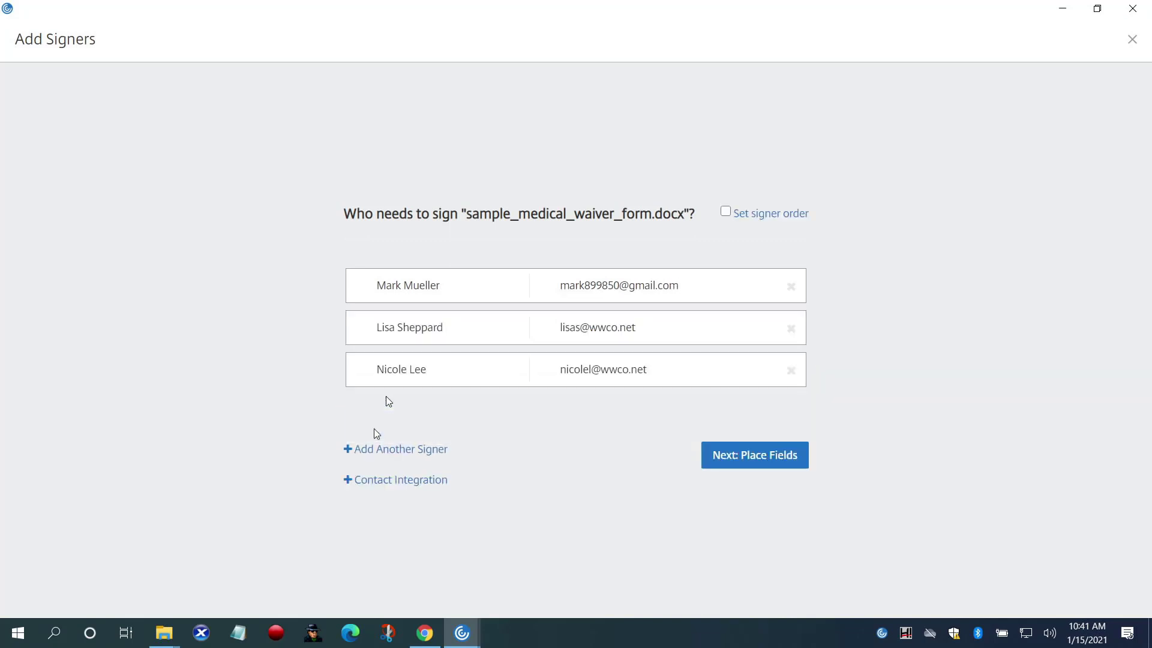
pyautogui.click(725, 212)
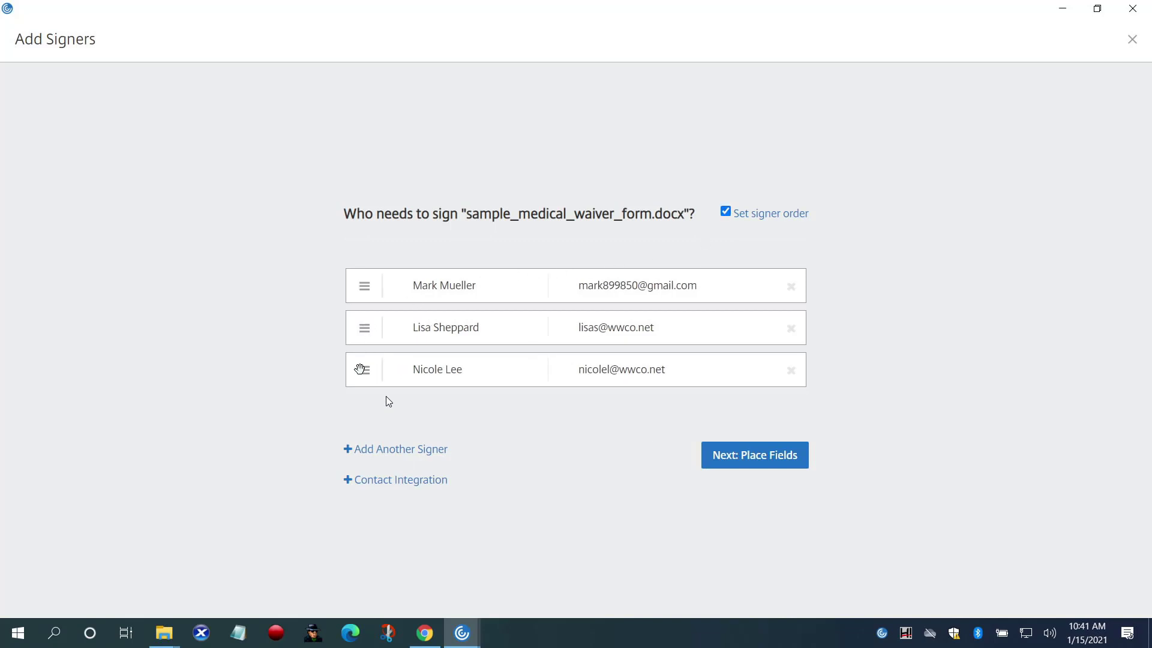
pyautogui.moveTo(361, 368); pyautogui.dragTo(362, 325)
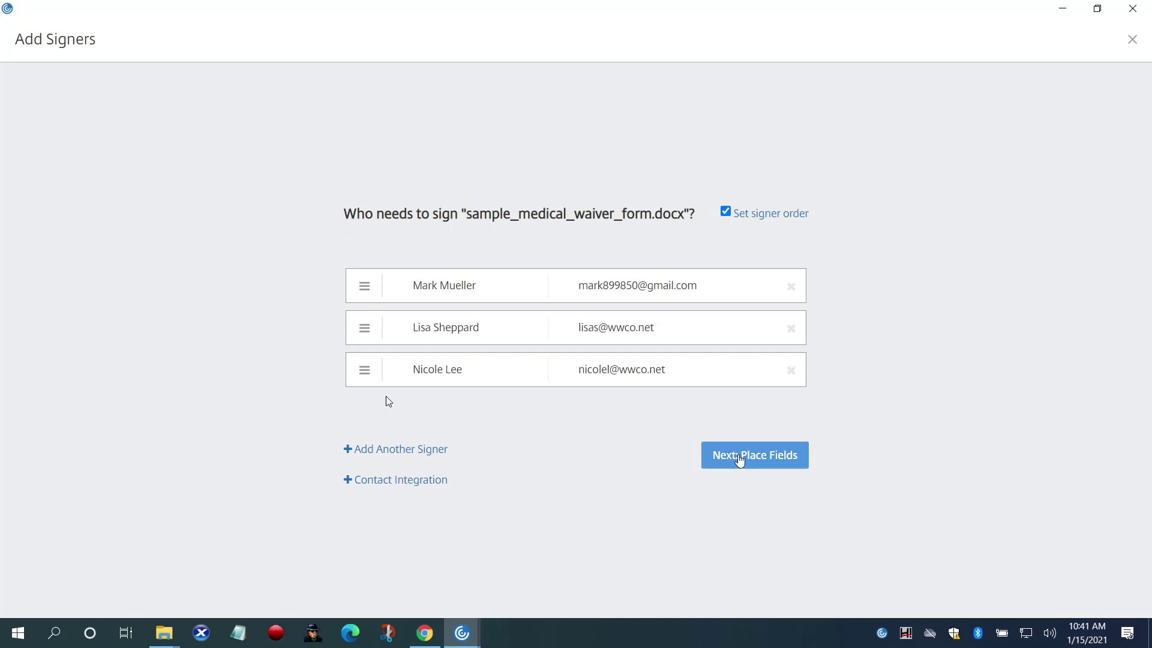
# Import the nine signature and date fields from the earlier Sample Medical Waiver Form overlay
pyautogui.click(754, 455)
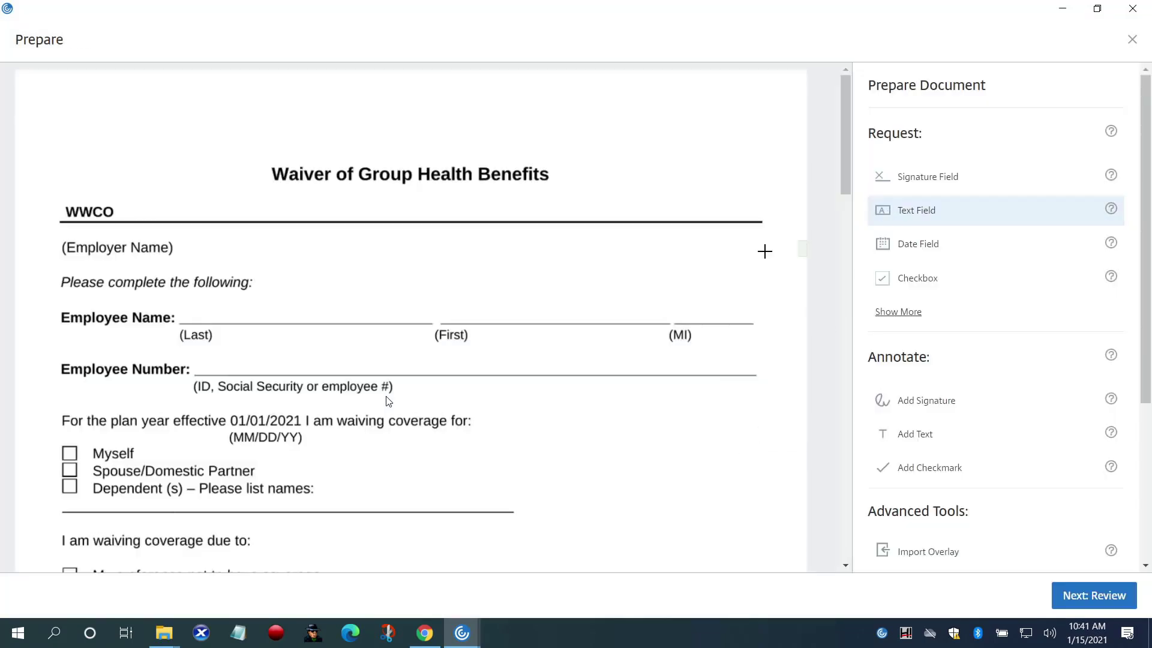
pyautogui.click(910, 243)
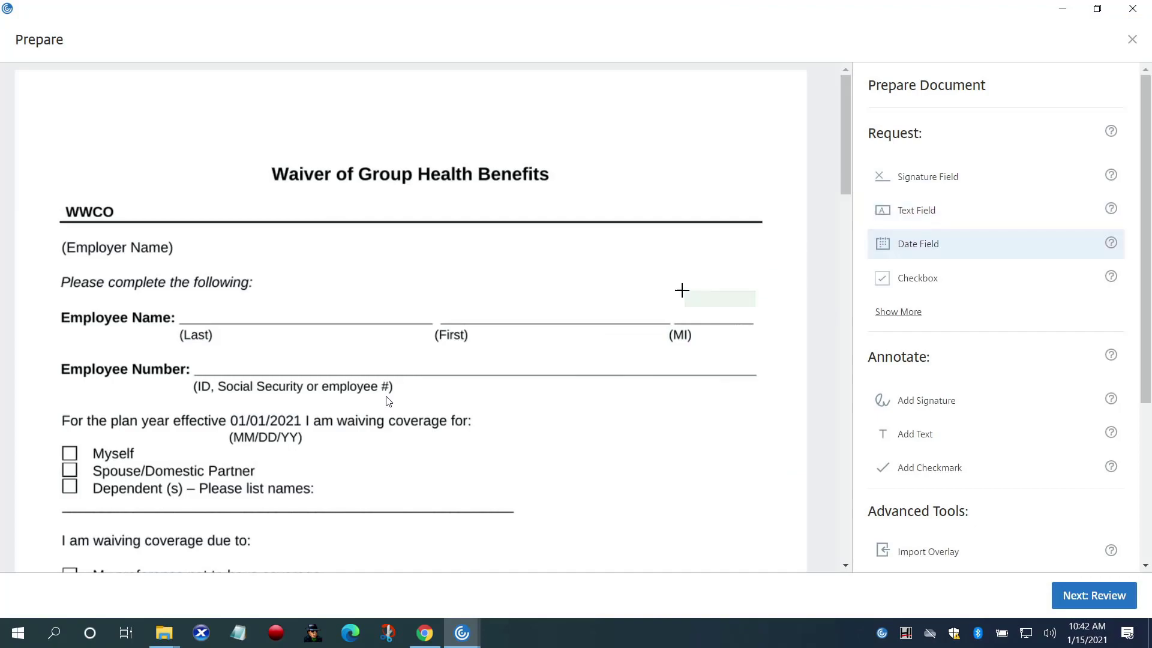
pyautogui.scroll(-15, 618, 362)
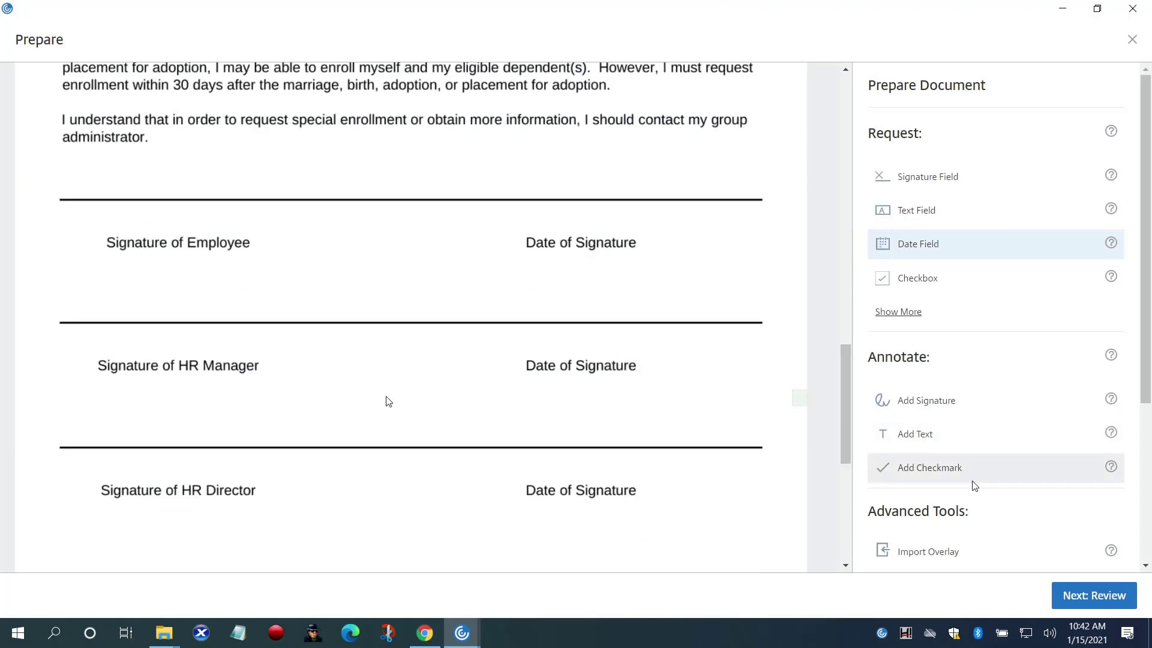
pyautogui.scroll(-2, 982, 550)
pyautogui.click(980, 447)
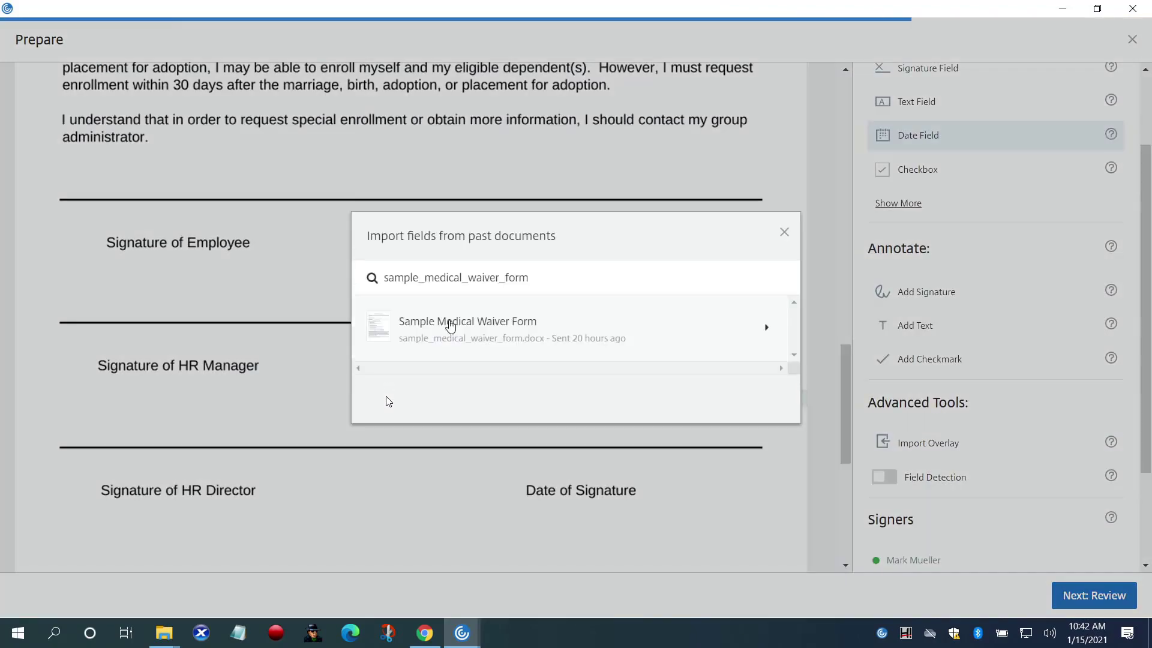
pyautogui.click(450, 326)
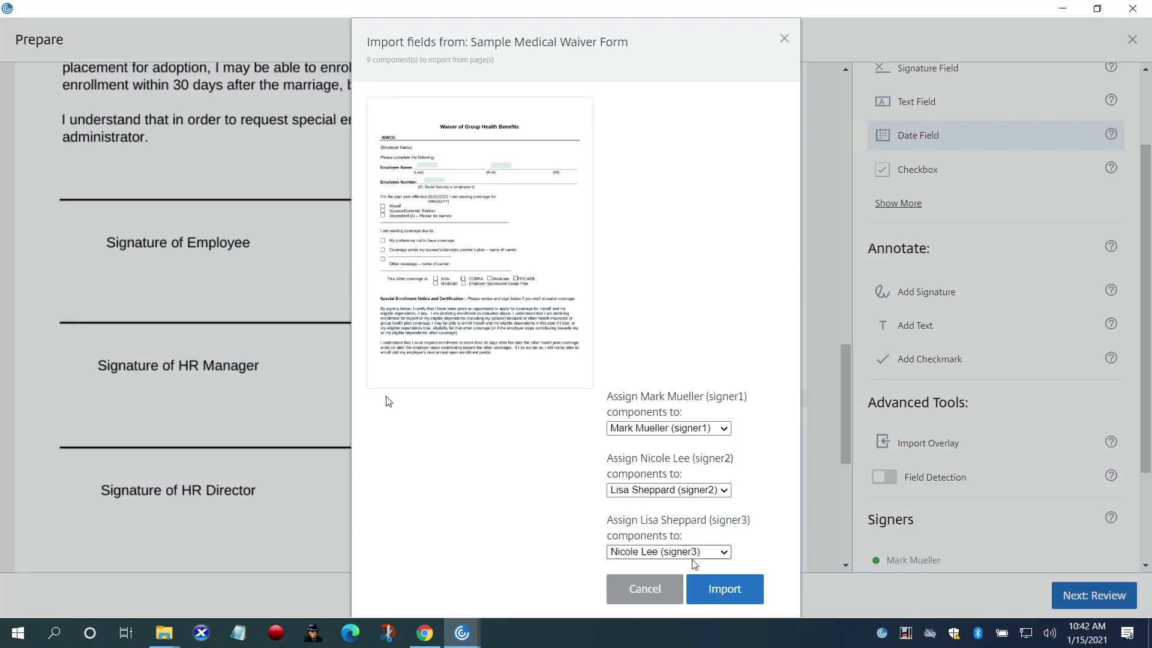
pyautogui.click(712, 589)
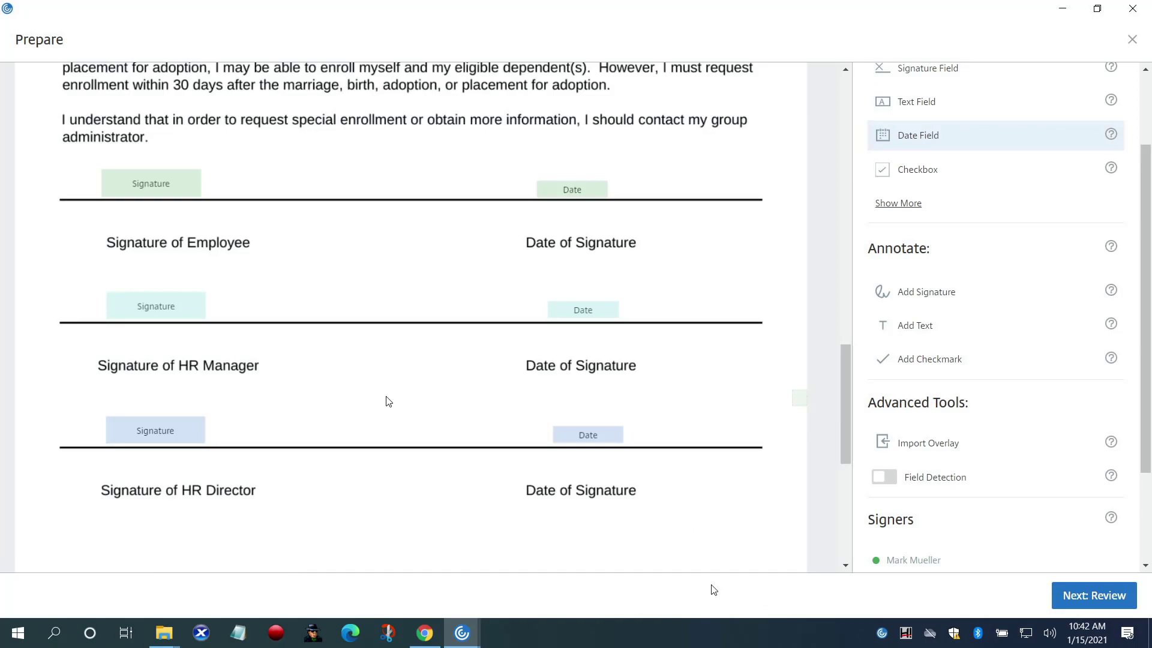
# Check which signer the employee and HR Manager signature fields are assigned to
pyautogui.scroll(10, 664, 489)
pyautogui.scroll(2, 664, 489)
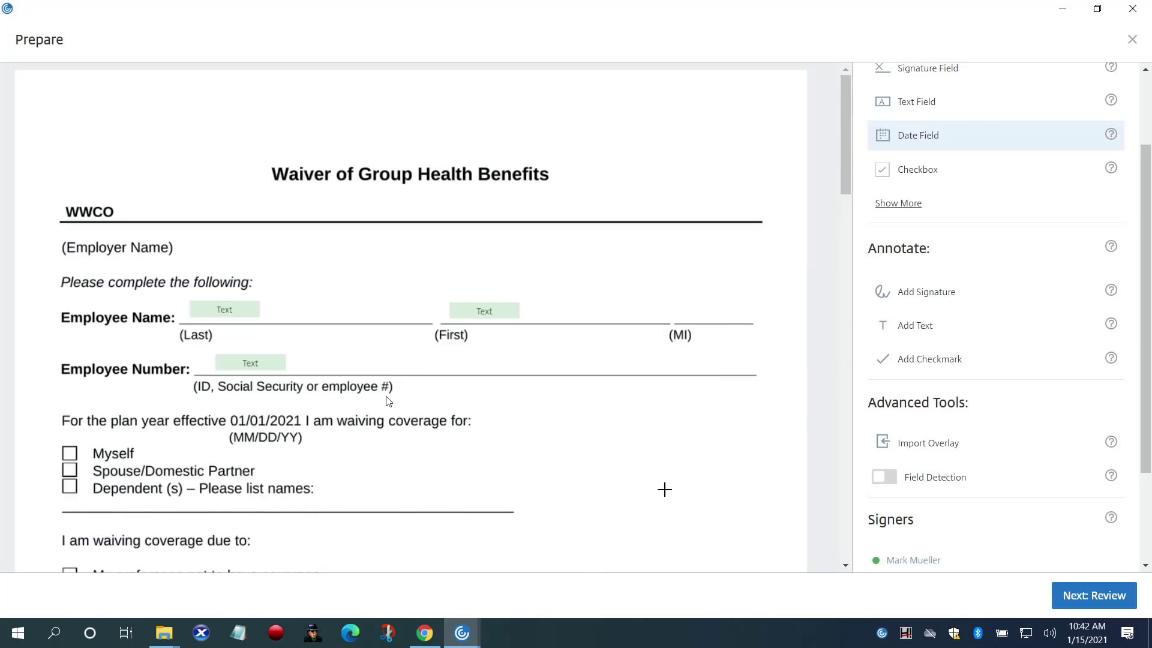
pyautogui.scroll(-12, 664, 489)
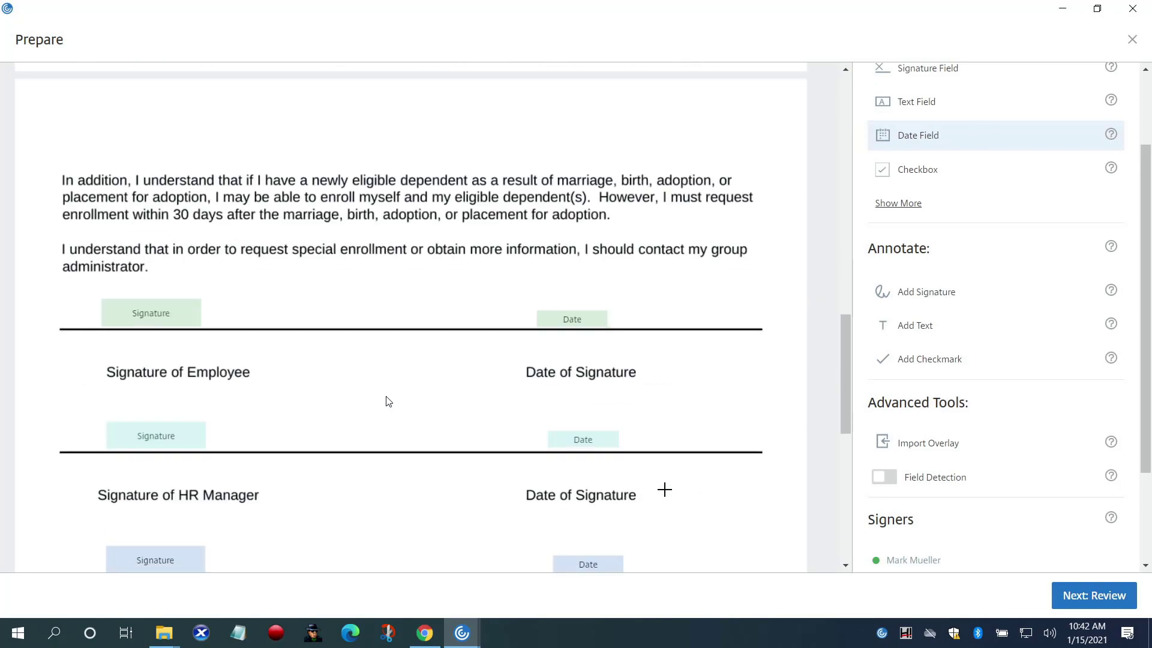
pyautogui.click(145, 256)
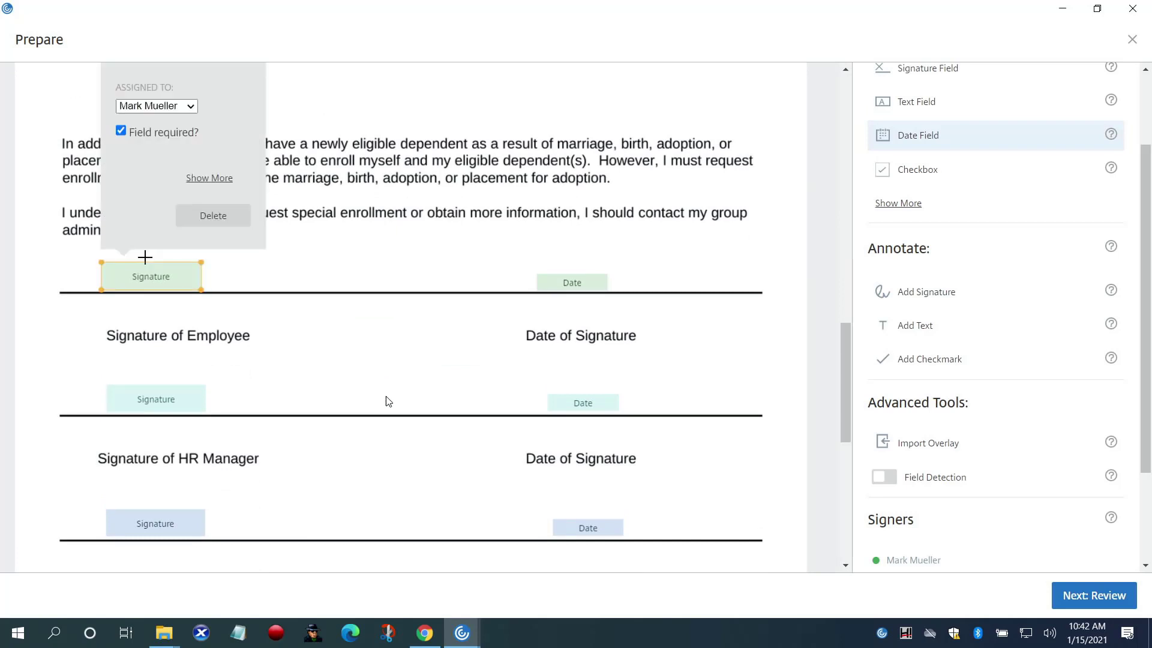
pyautogui.click(195, 107)
pyautogui.click(221, 96)
pyautogui.click(136, 400)
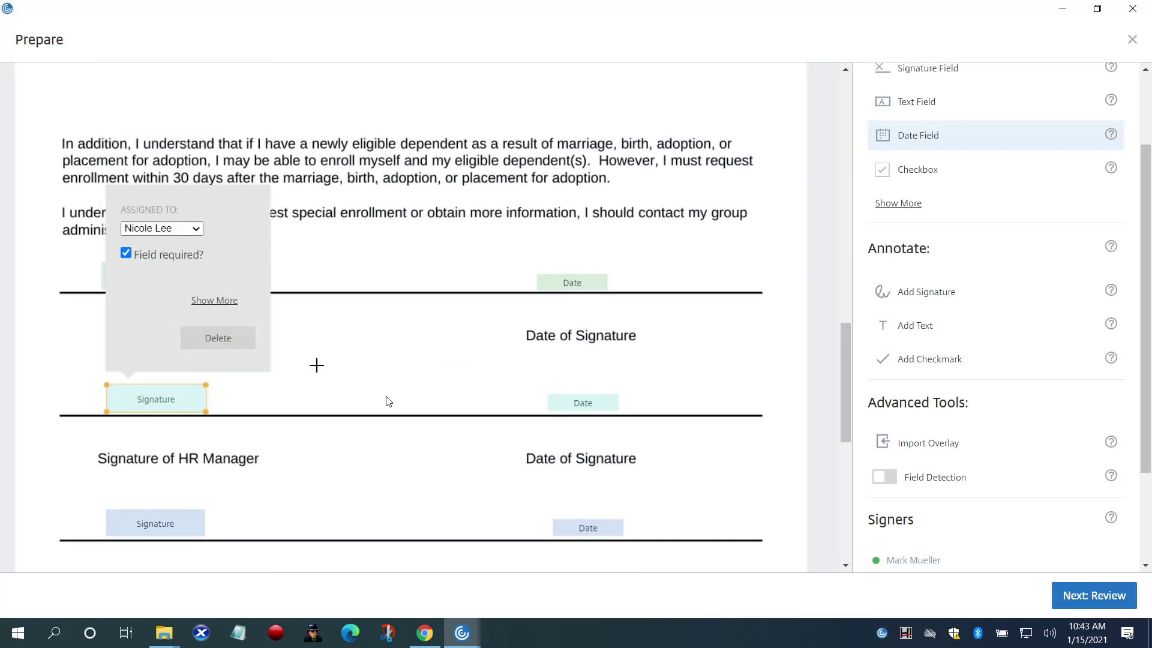
# Place a Date field below the dependents line and a Text field on the (MI) line
pyautogui.click(316, 365)
pyautogui.scroll(15, 317, 366)
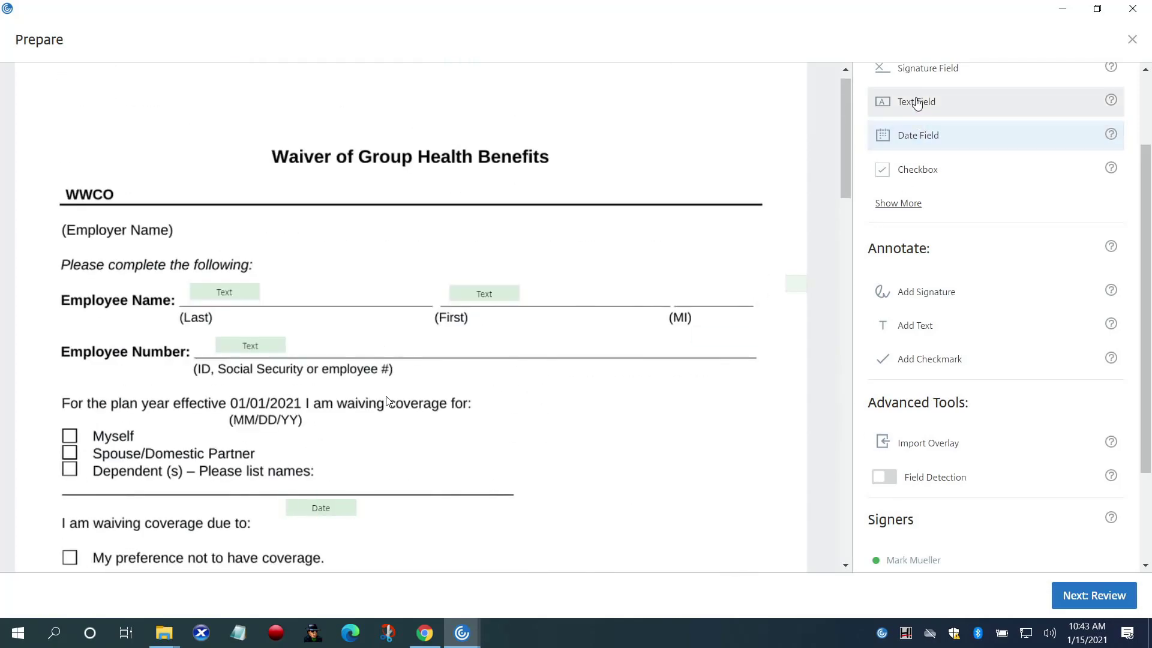
pyautogui.click(916, 103)
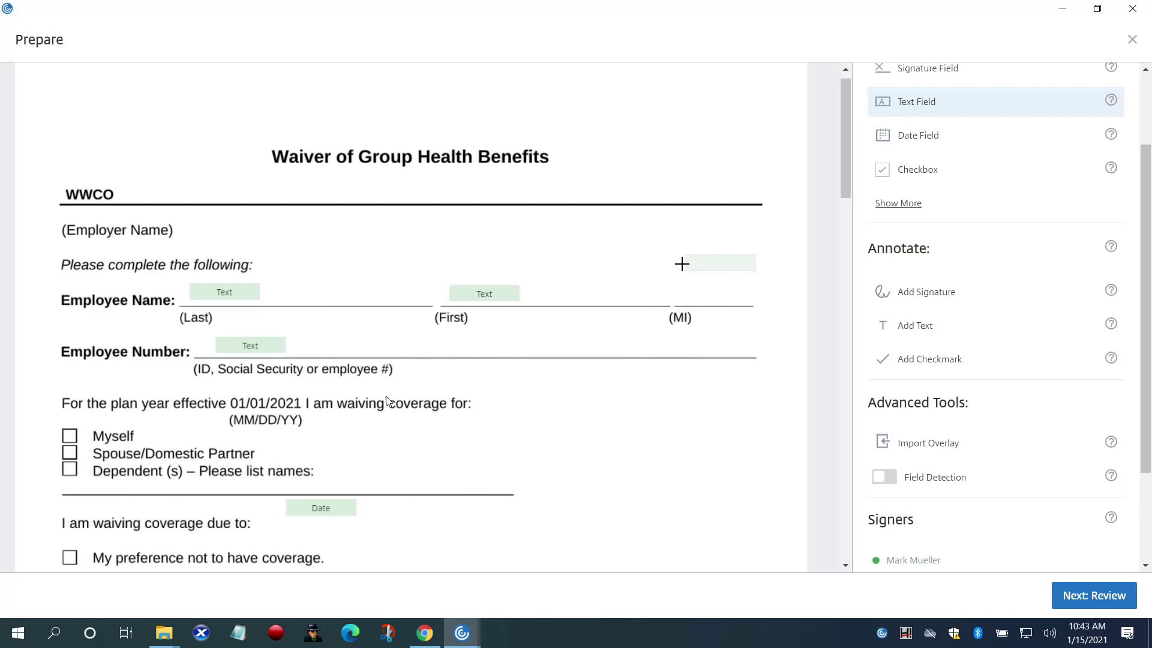
pyautogui.click(679, 282)
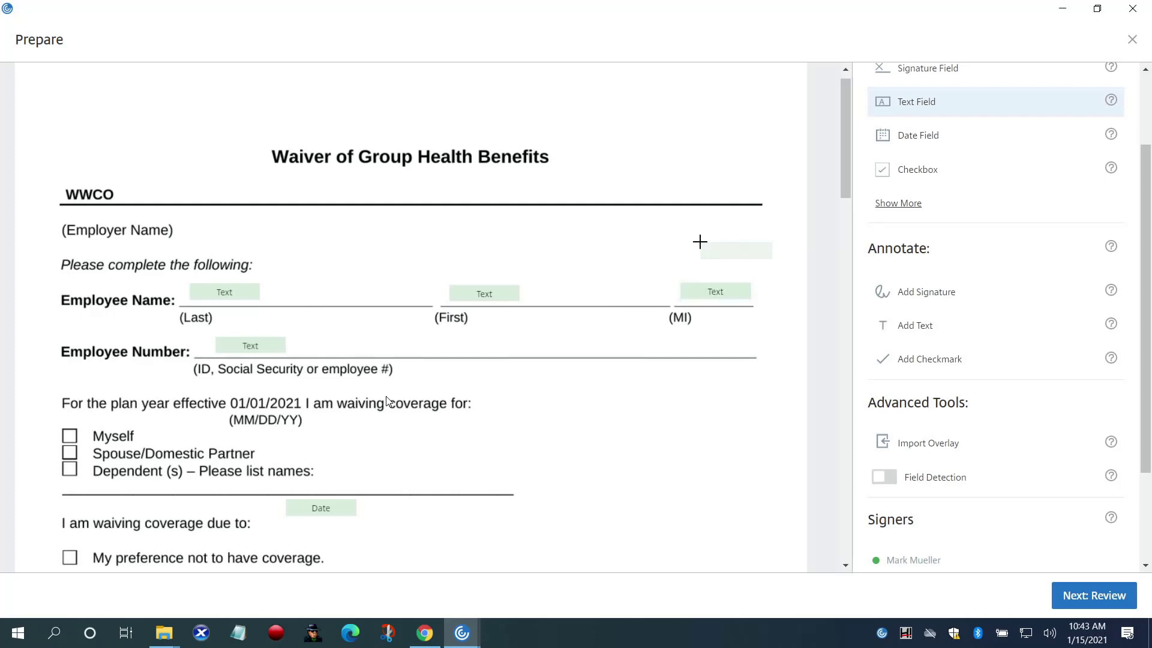
pyautogui.moveTo(845, 194); pyautogui.dragTo(849, 553)
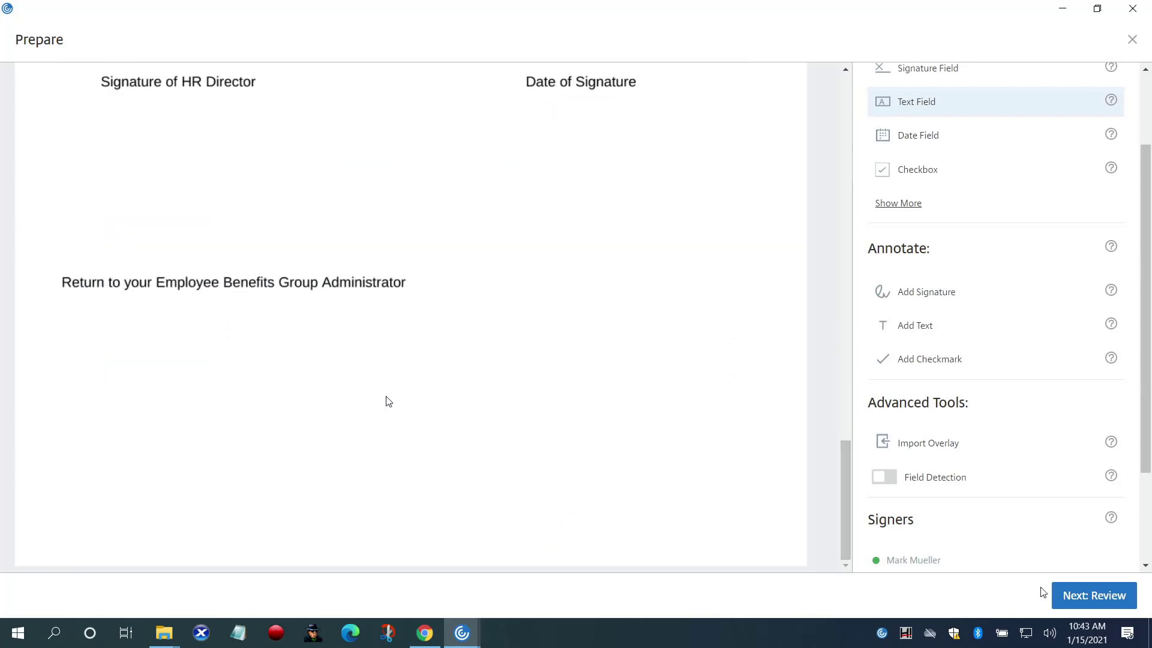
# Send the waiver with a note asking signers to sign and forward, then open its Gmail signing request
pyautogui.click(1070, 598)
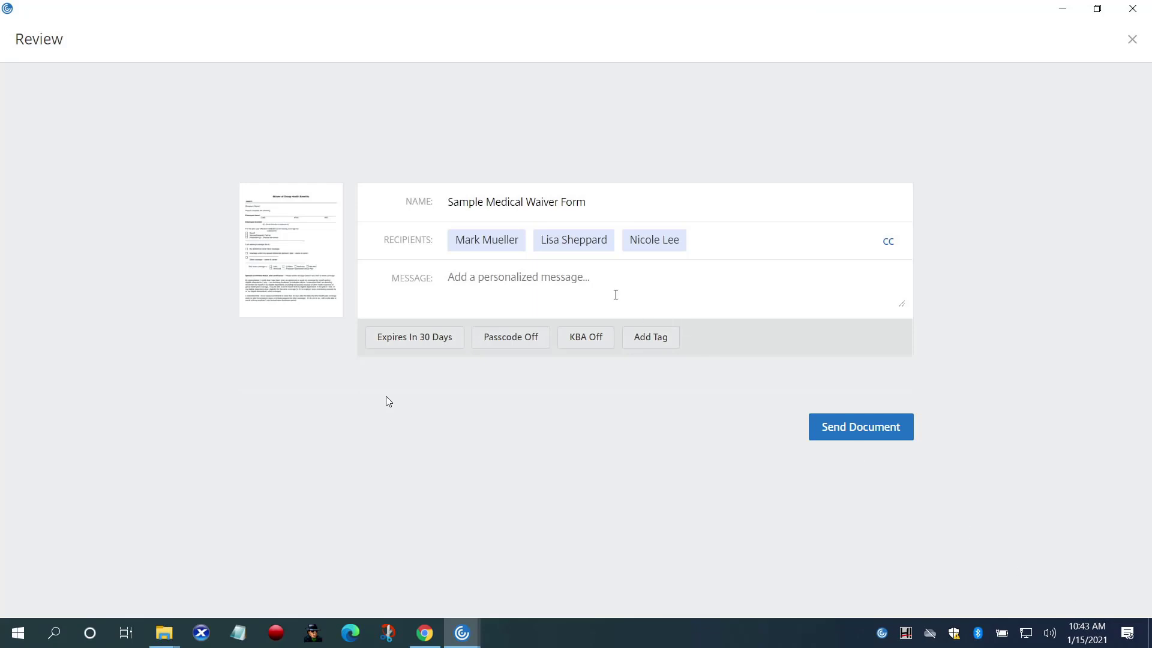
pyautogui.click(581, 276)
pyautogui.write('Please sign')
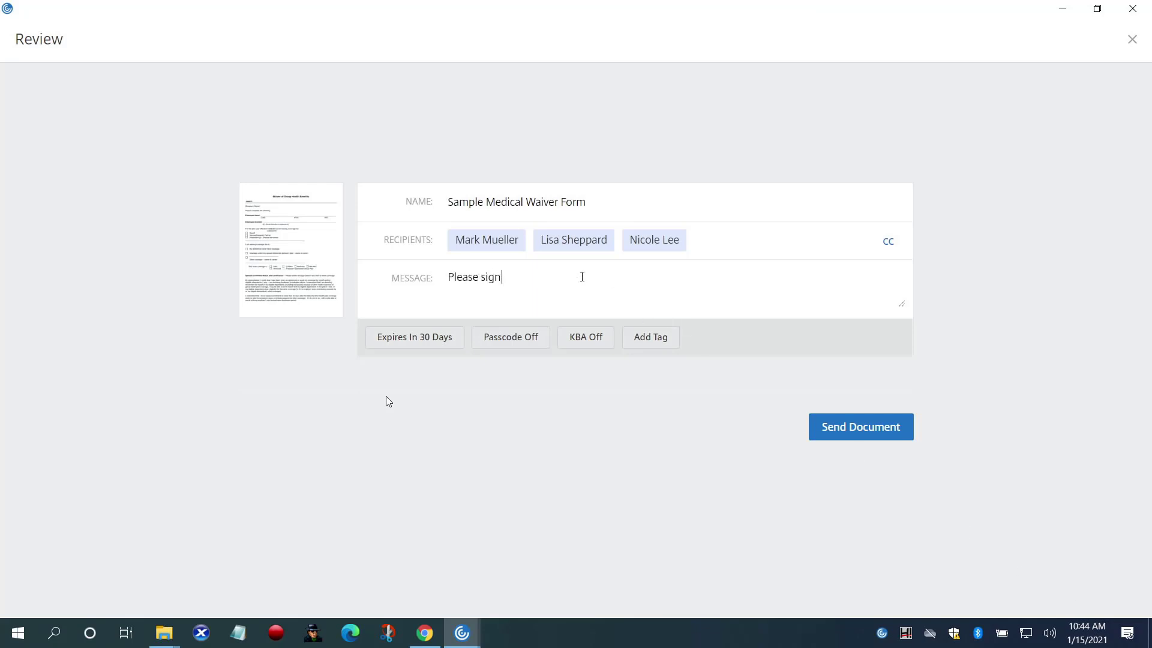
pyautogui.write(' and forward to me.')
pyautogui.click(834, 426)
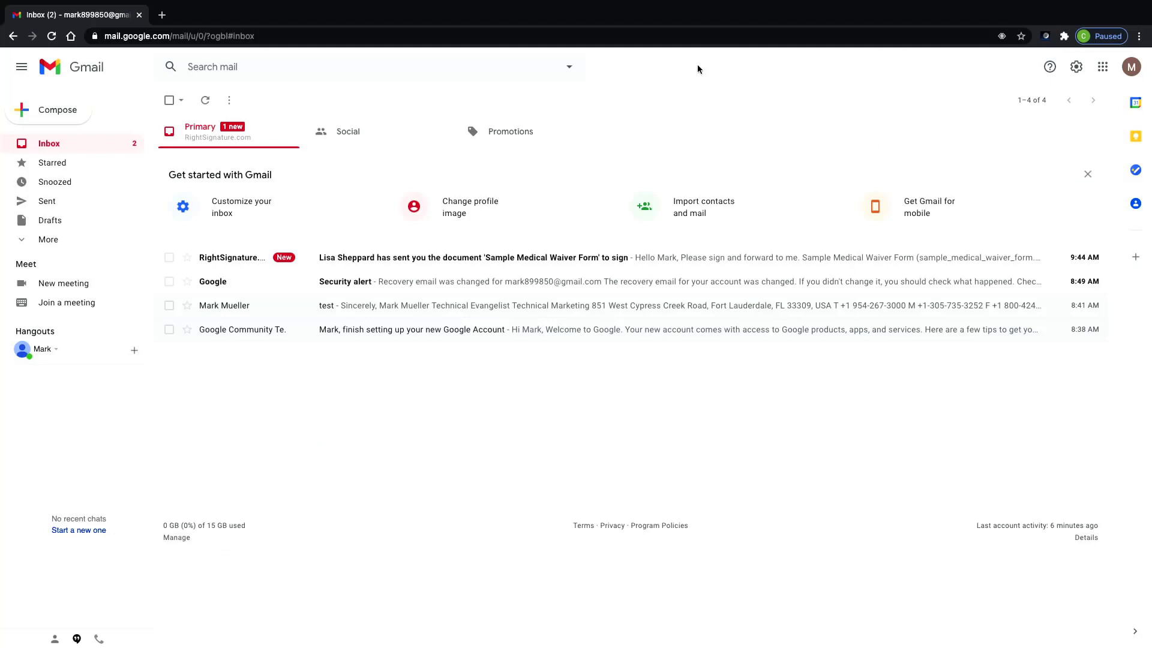
pyautogui.click(507, 258)
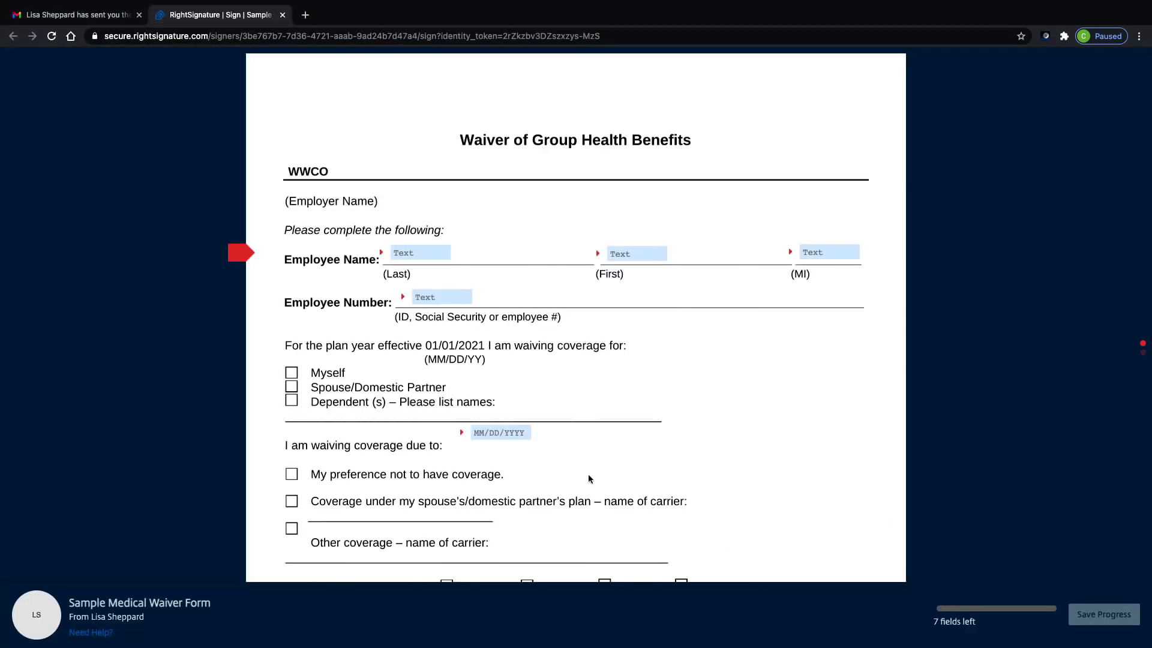
# Fill in the employee's last name, first name, middle initial/employee number, and coverage waiver date
pyautogui.click(406, 254)
pyautogui.press('Tab')
pyautogui.press('Tab')
pyautogui.write('Ric')
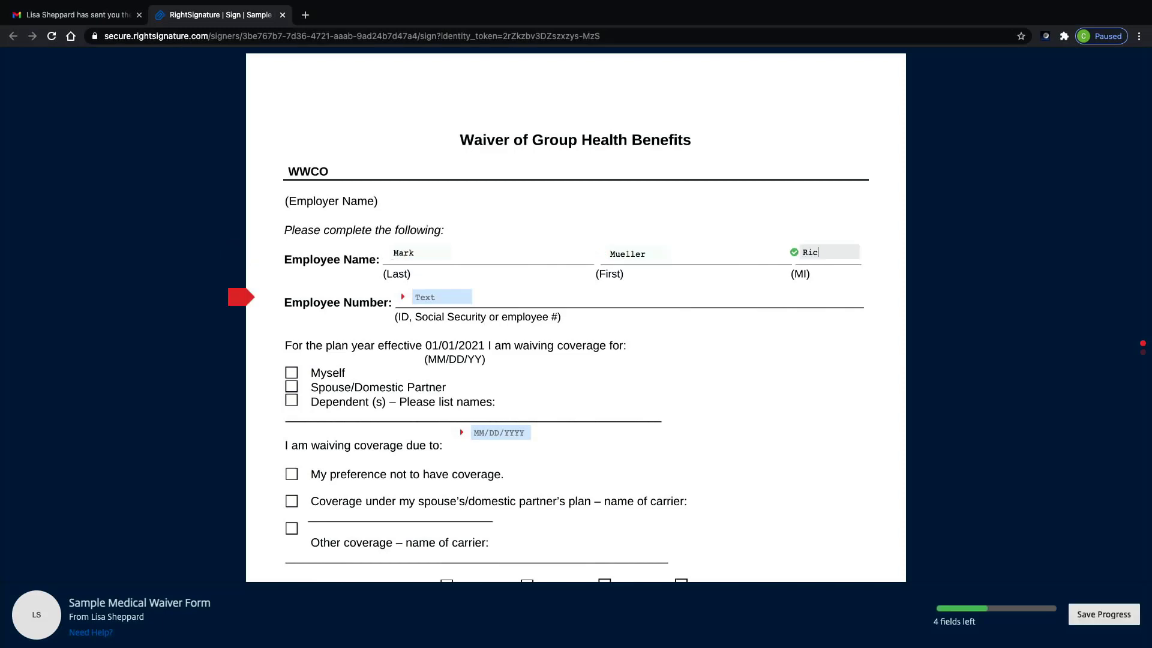
pyautogui.write('123456')
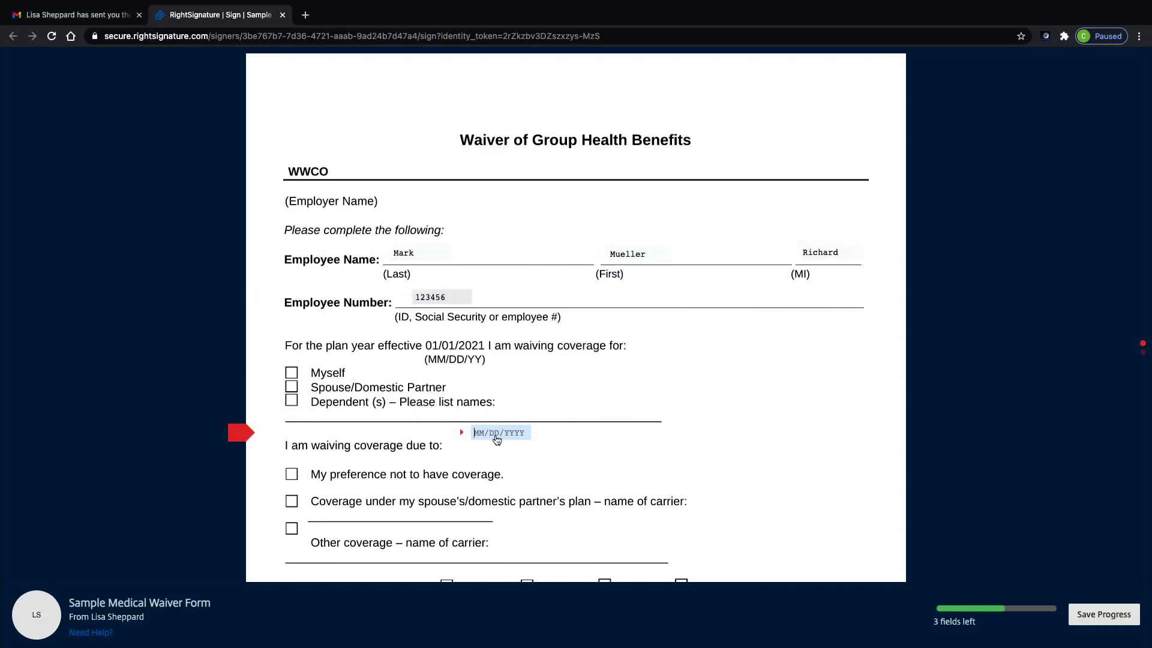
pyautogui.click(497, 440)
# Draw the employee signature, date it January 15, and submit the signed waiver
pyautogui.scroll(-12, 618, 534)
pyautogui.click(352, 406)
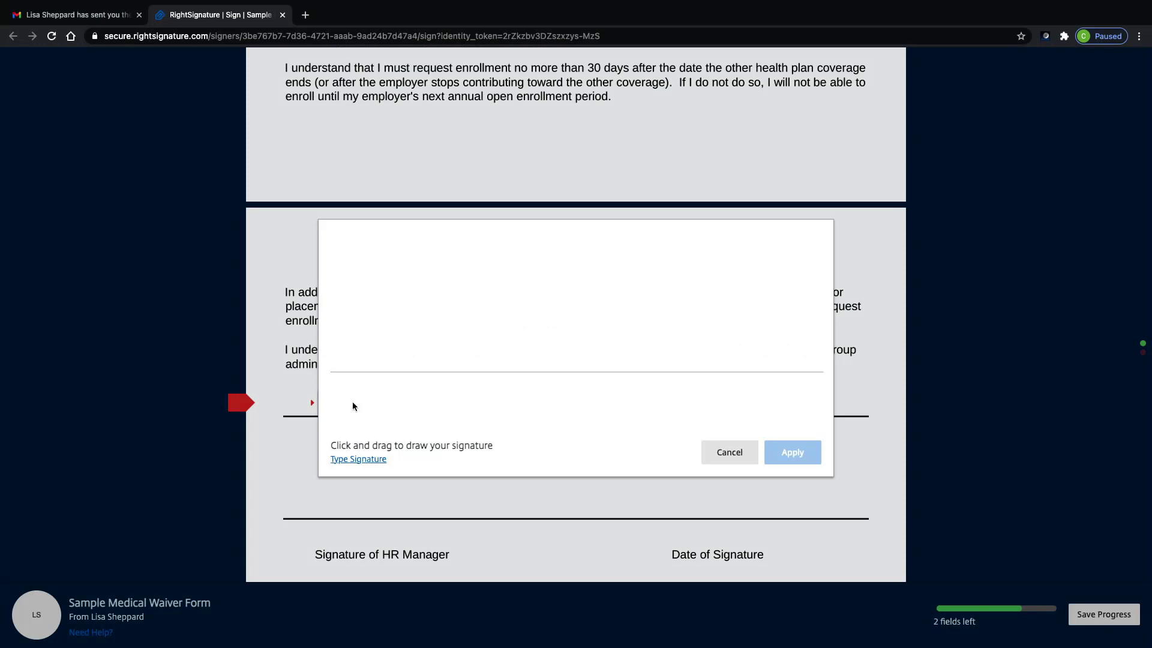
pyautogui.moveTo(358, 367); pyautogui.dragTo(579, 339)
pyautogui.click(792, 452)
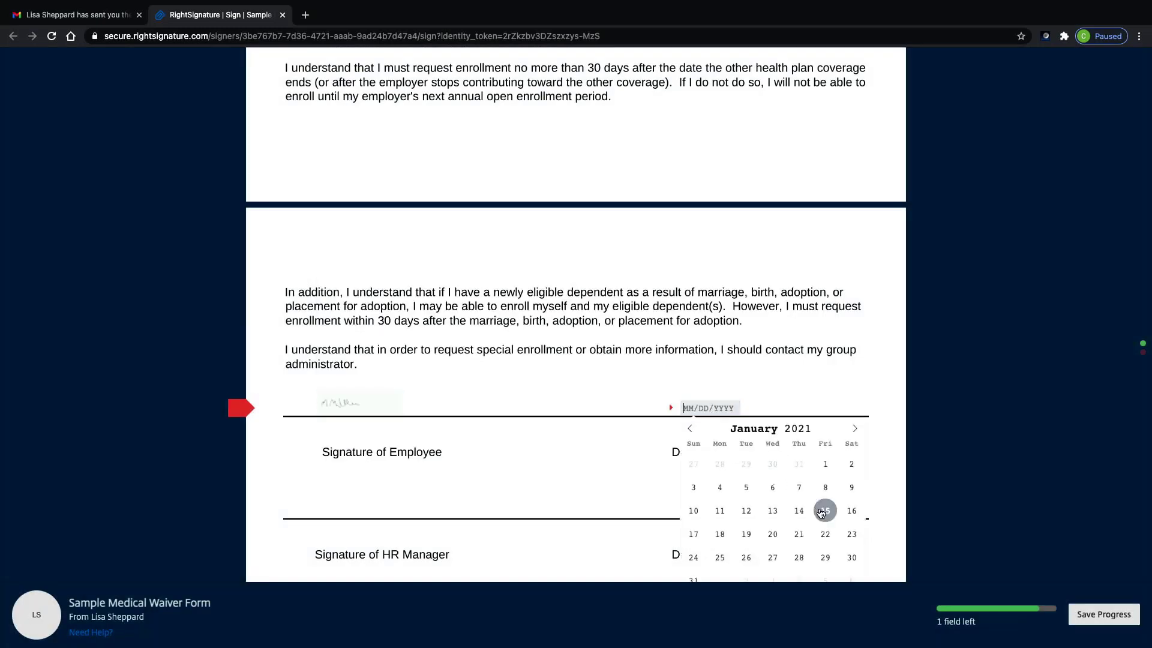
pyautogui.click(821, 510)
pyautogui.click(1088, 611)
pyautogui.click(1085, 583)
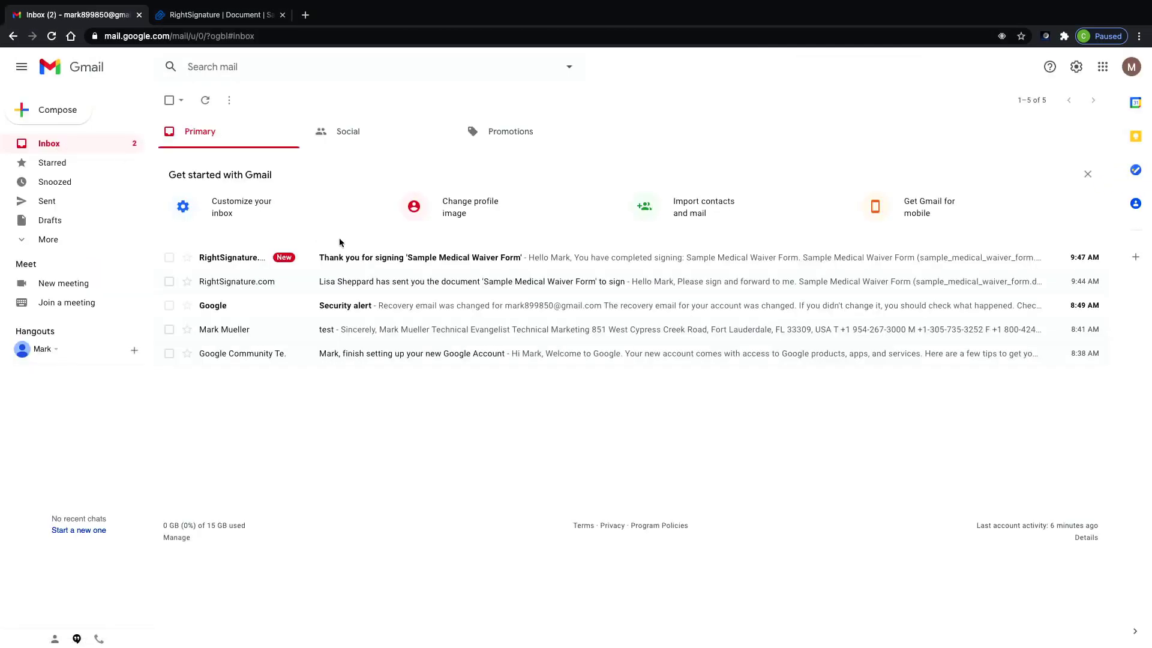
# Open the newest RightSignature 'Thank you for signing' email for the waiver
pyautogui.click(342, 259)
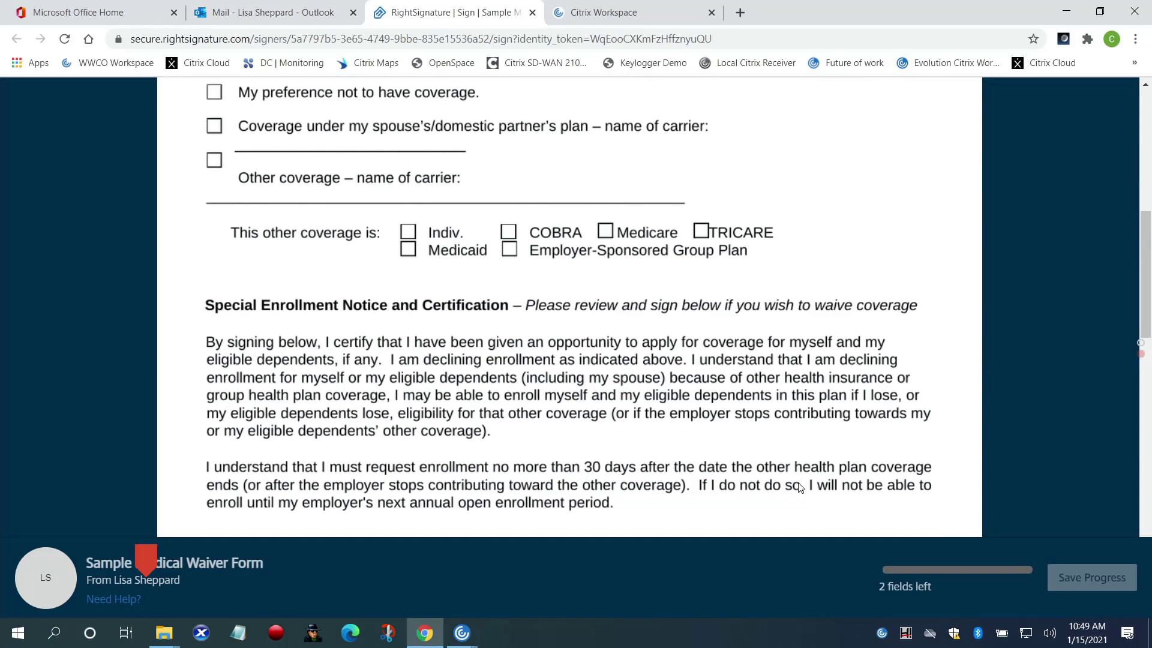
pyautogui.scroll(-7, 799, 487)
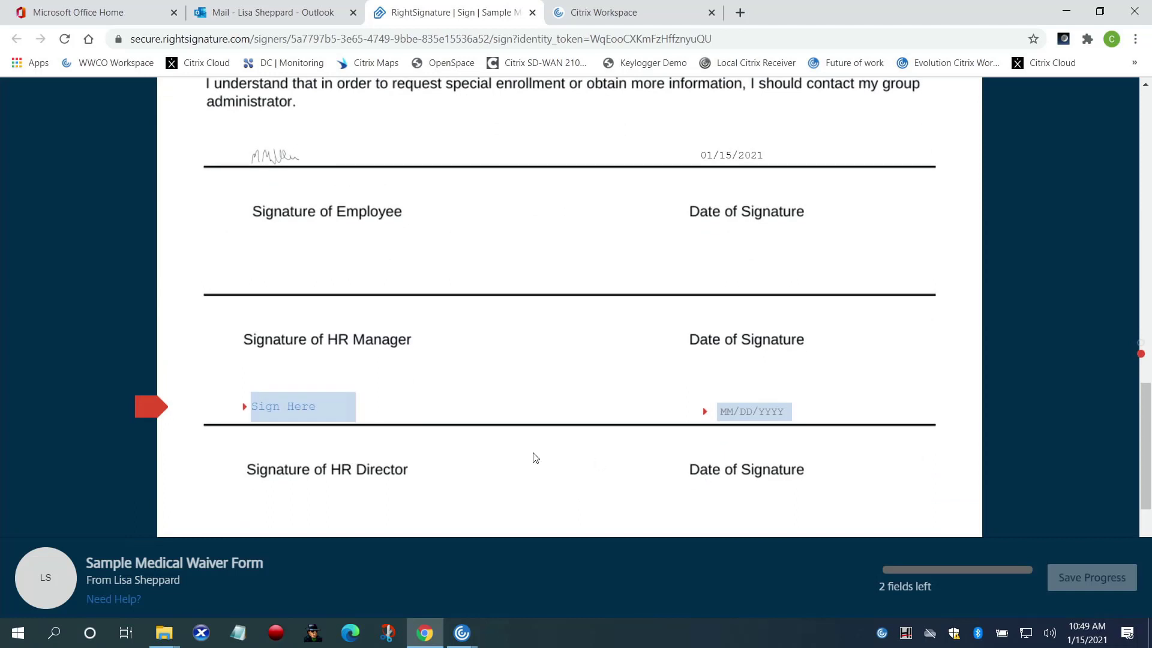
# Type the HR Manager's signature, date it 01/15/2021, and submit it
pyautogui.click(298, 414)
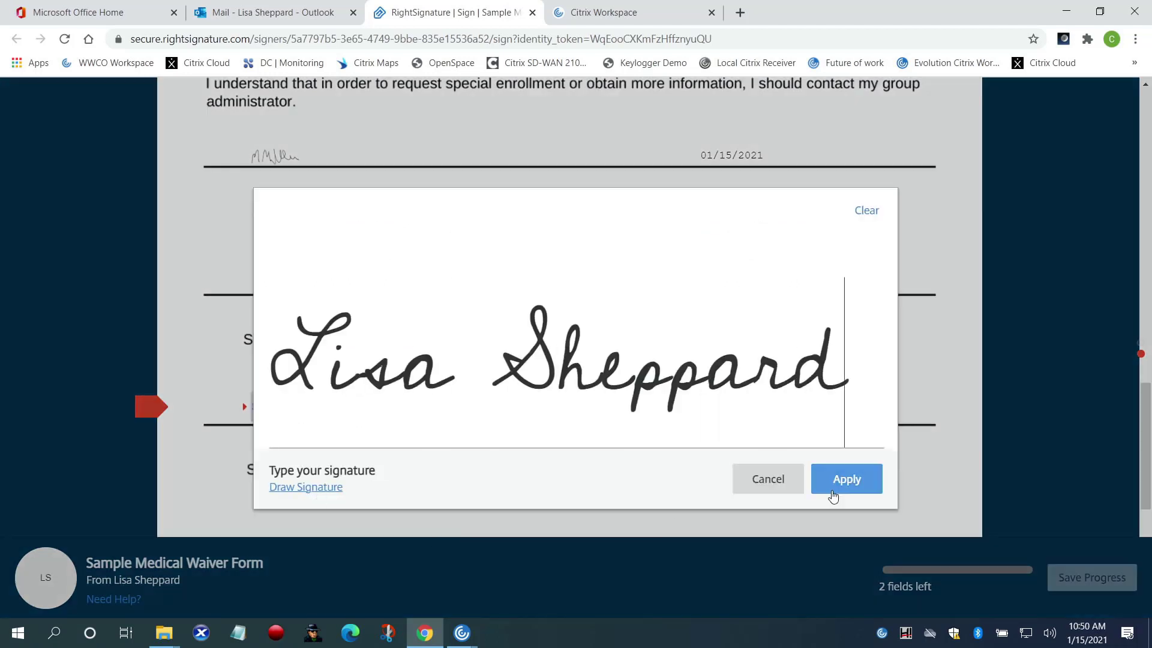
pyautogui.click(846, 479)
pyautogui.click(753, 411)
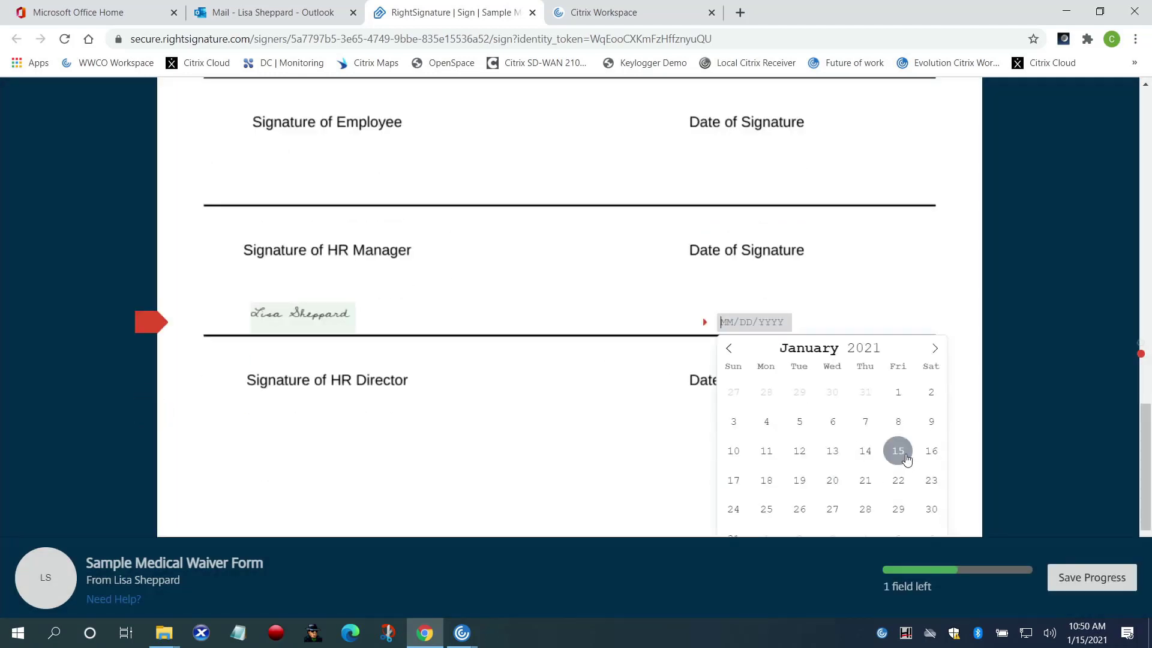
pyautogui.click(897, 450)
pyautogui.click(1083, 577)
pyautogui.click(1063, 544)
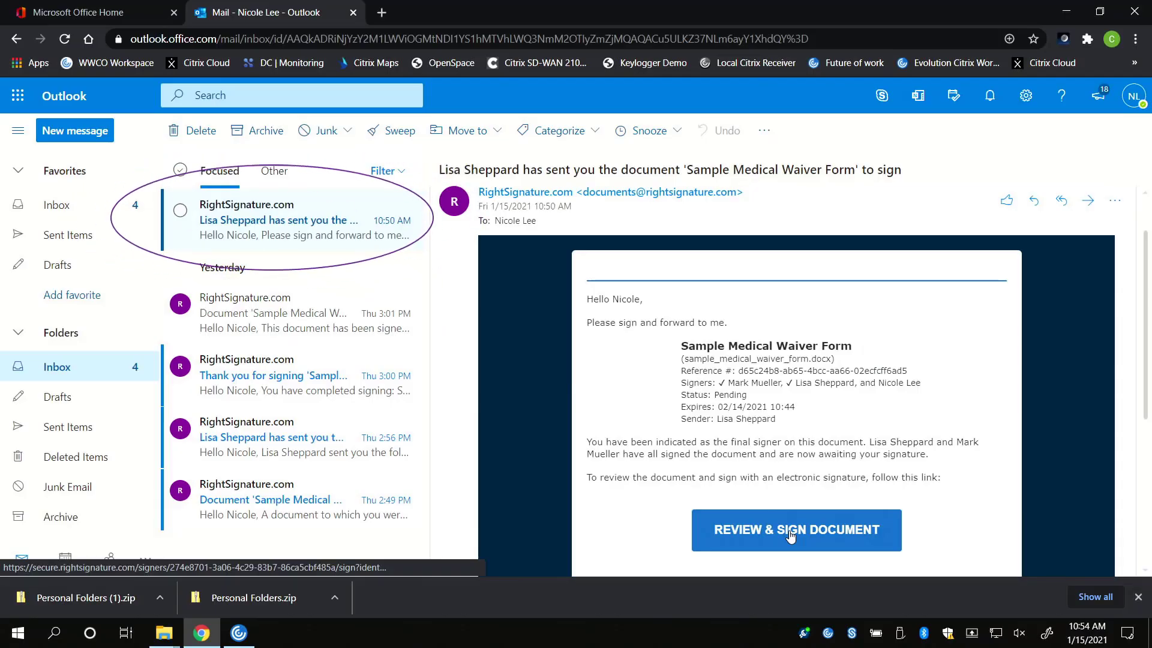
# From the email, type the HR Director's signature, date it January 15, 2021, and submit
pyautogui.click(790, 535)
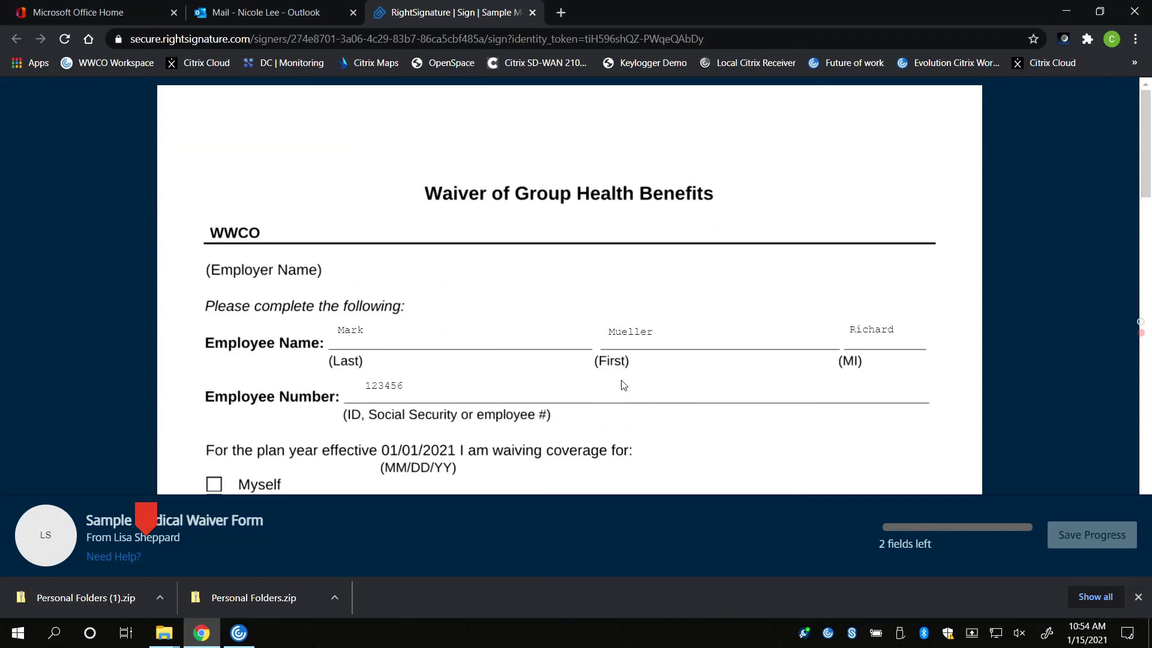
pyautogui.scroll(-15, 624, 385)
pyautogui.click(284, 295)
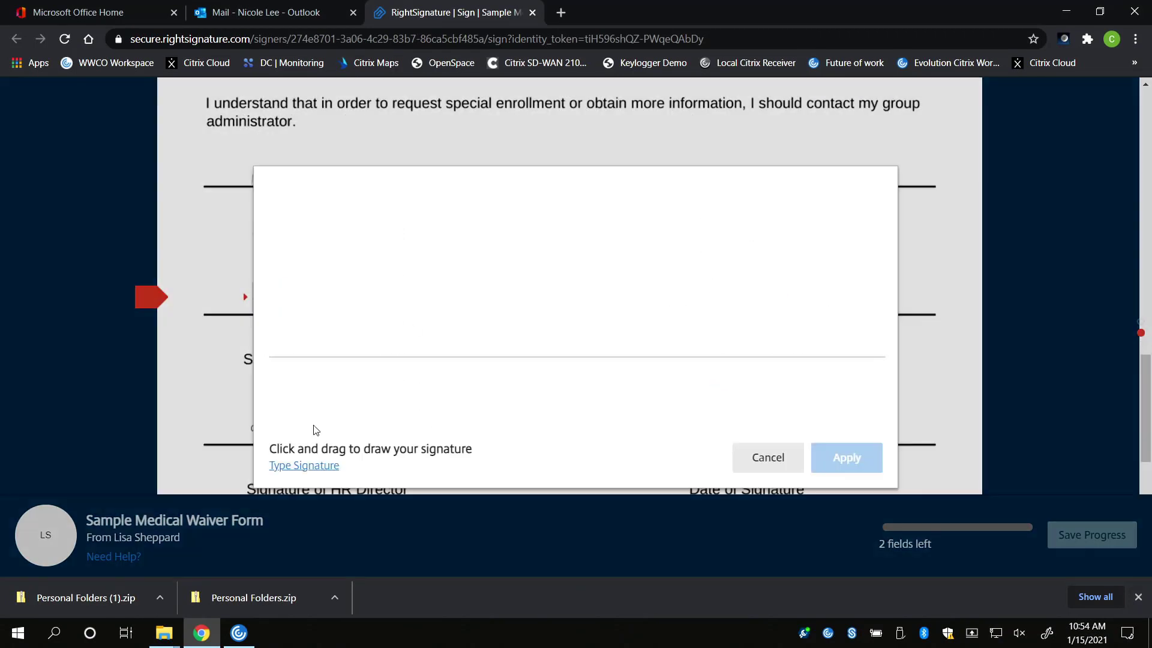
pyautogui.click(313, 466)
pyautogui.click(838, 464)
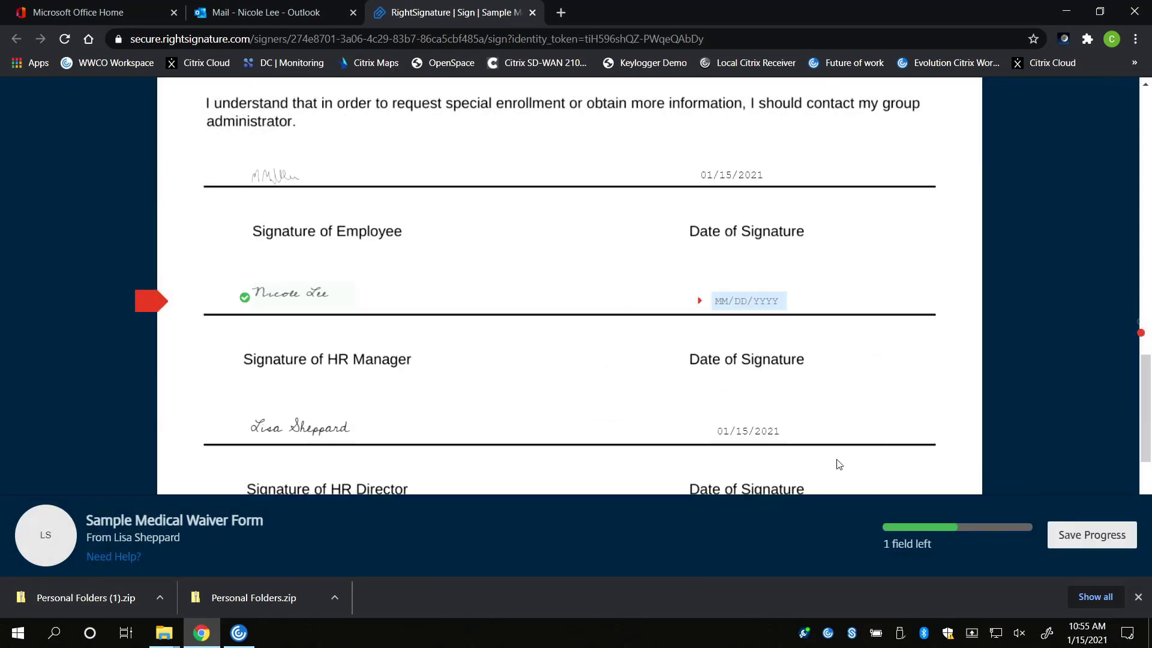
pyautogui.click(890, 428)
pyautogui.click(1061, 537)
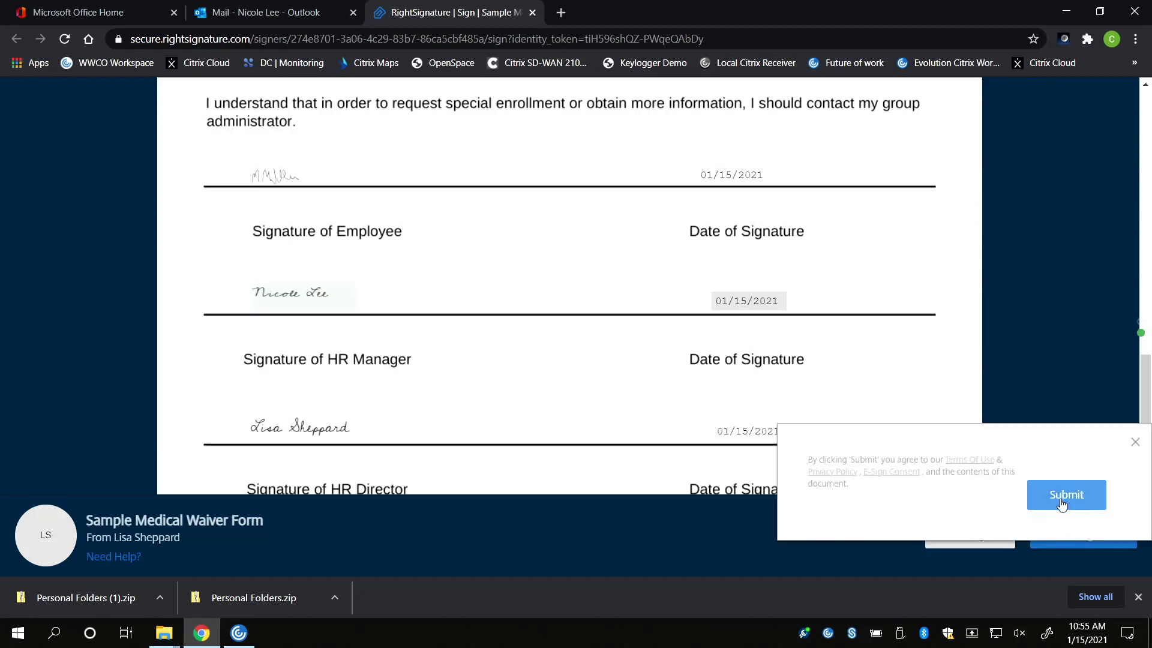
pyautogui.click(1061, 504)
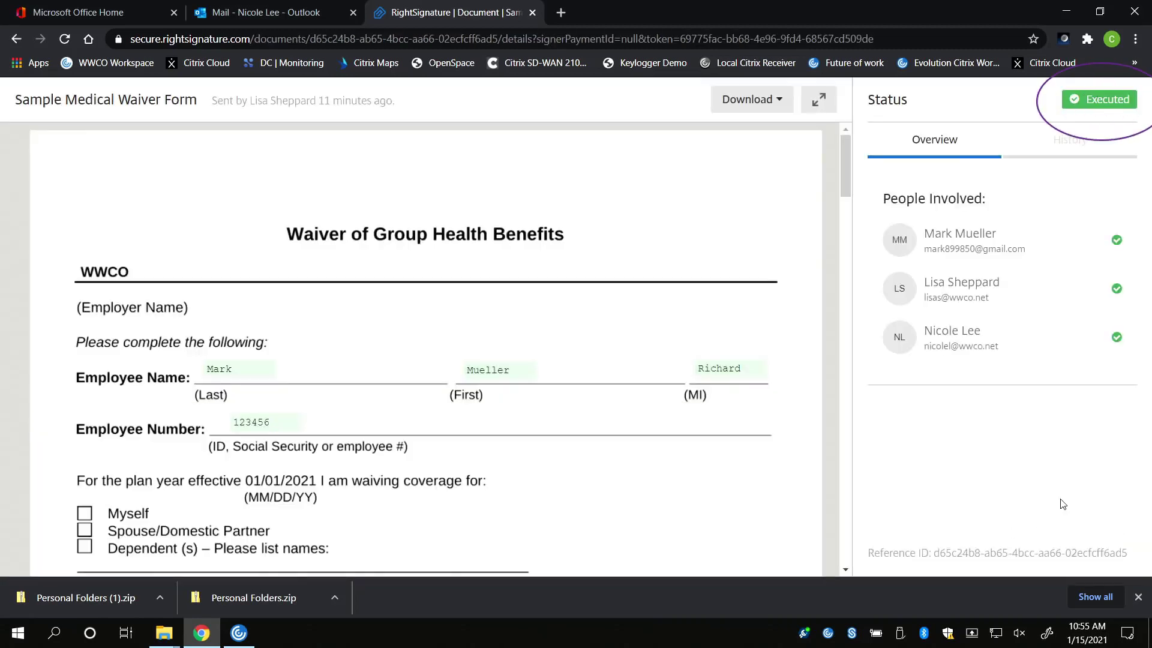
# Open the 'has been executed' email in Outlook and view the completed waiver with its signature certificate
pyautogui.click(270, 13)
pyautogui.click(261, 222)
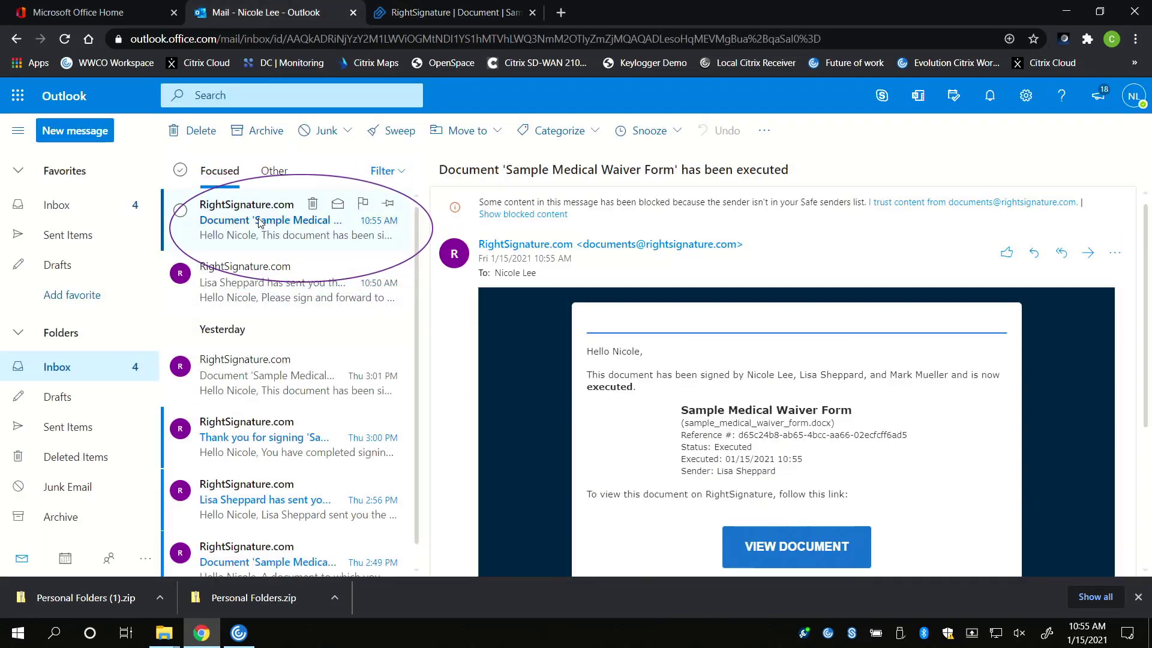
pyautogui.click(765, 548)
pyautogui.scroll(-6, 634, 327)
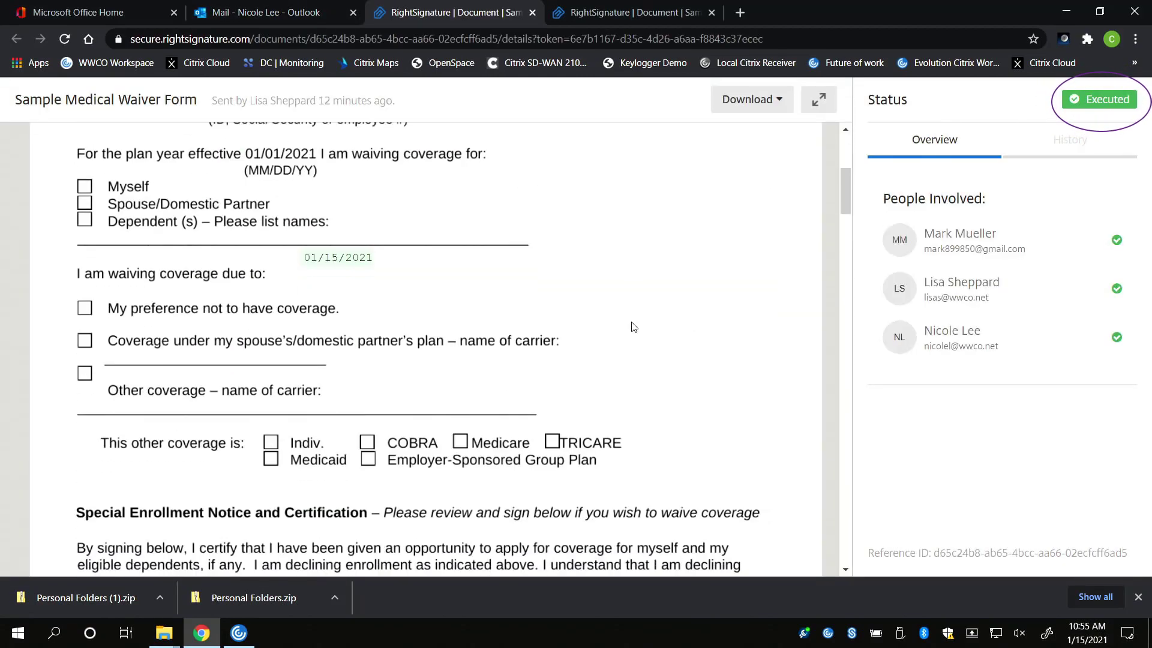
pyautogui.scroll(-20, 634, 327)
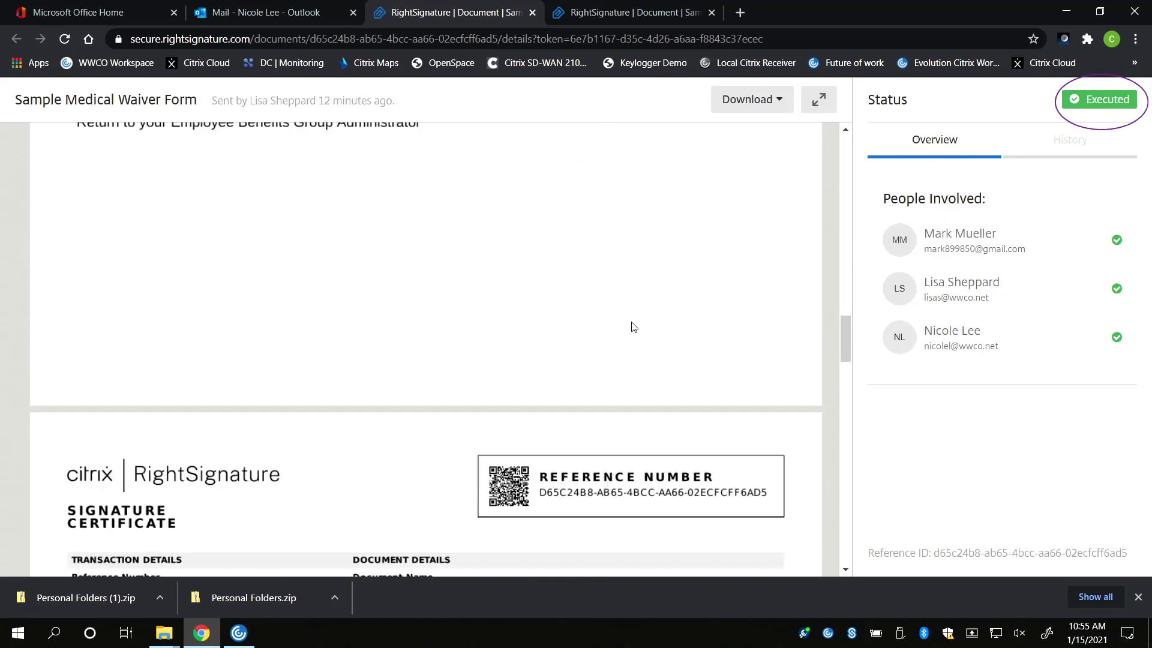
# Scroll through the executed waiver's Signature Certificate and each of the three signers' signing records
pyautogui.scroll(-5, 633, 327)
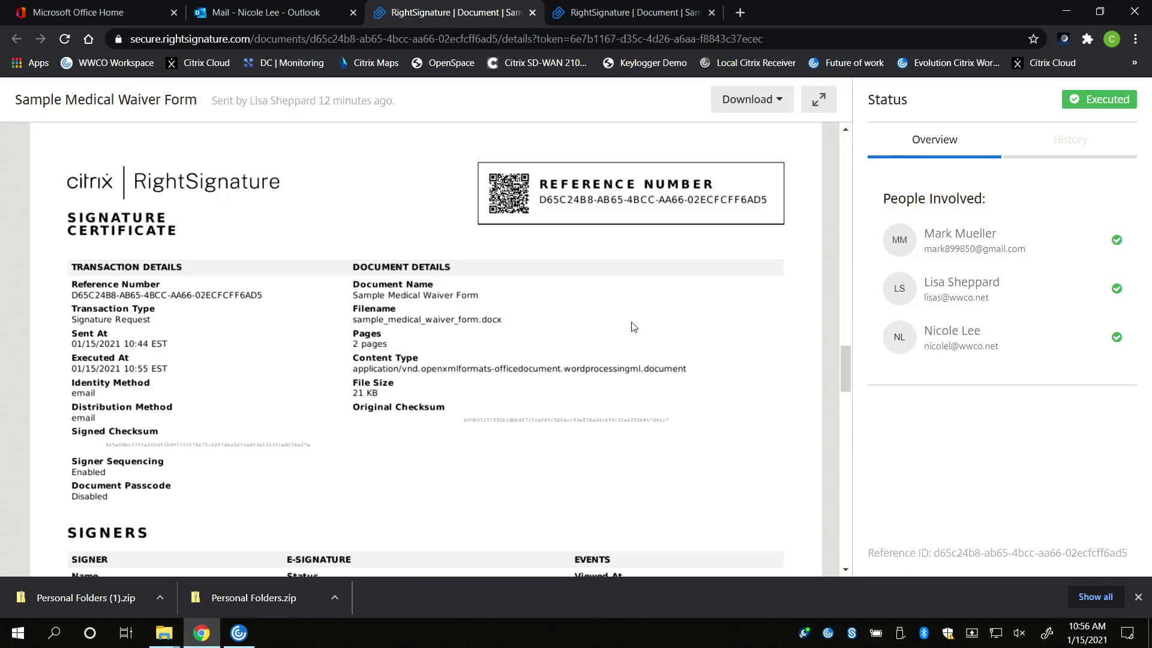
pyautogui.scroll(-3, 633, 327)
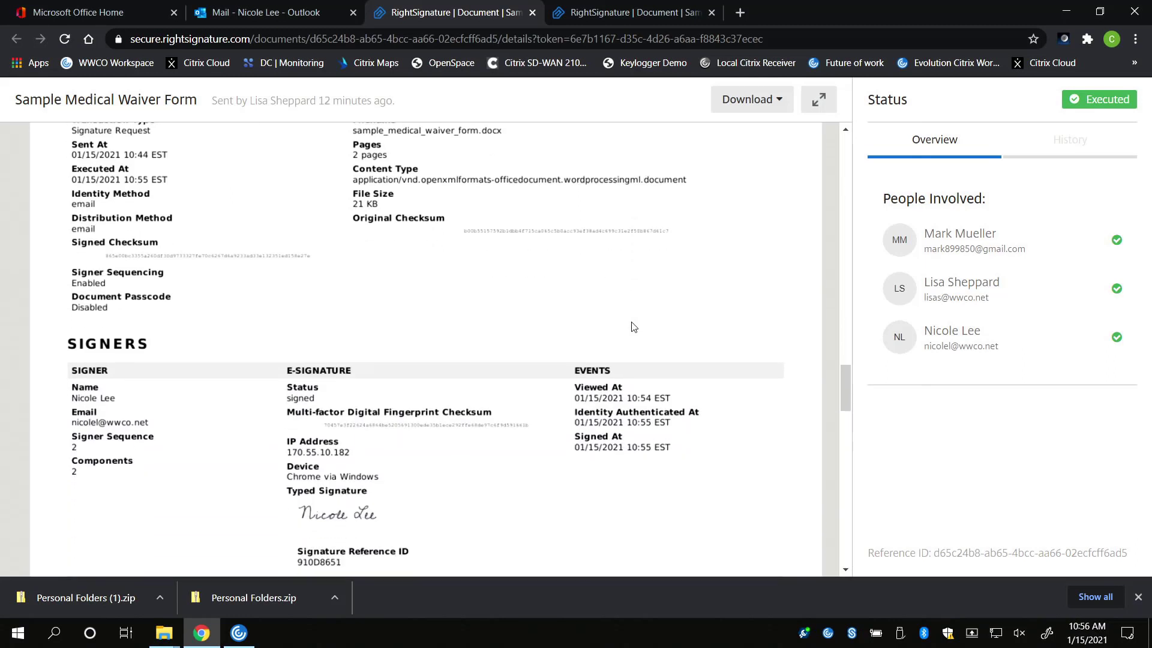
pyautogui.scroll(-1, 633, 327)
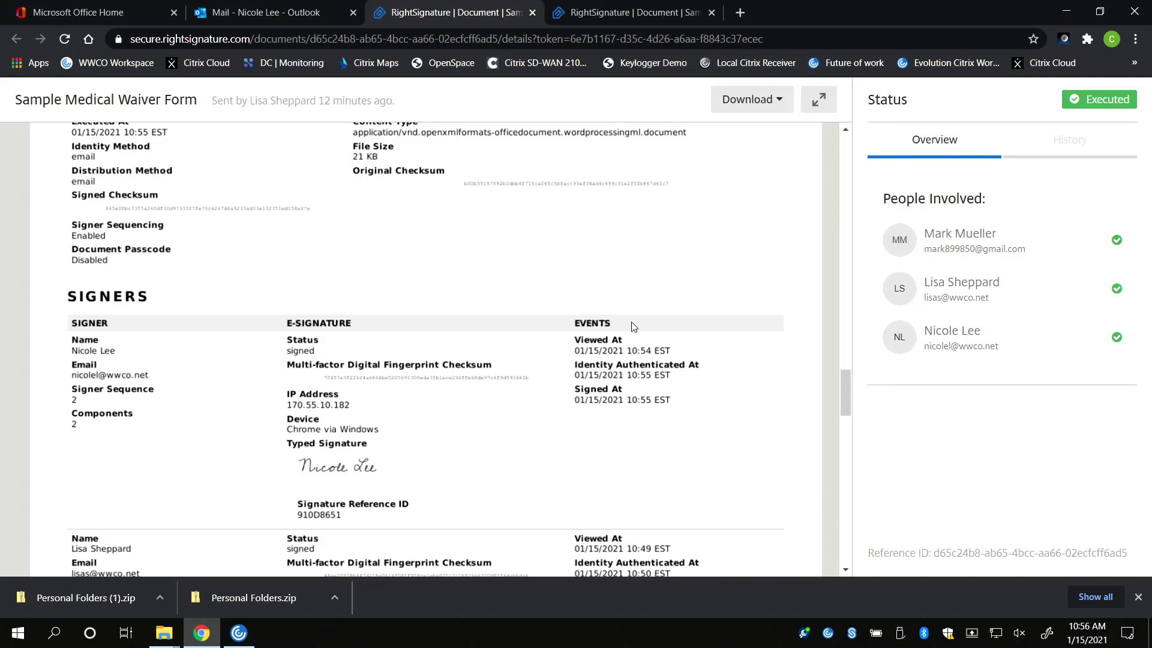
pyautogui.scroll(-5, 633, 327)
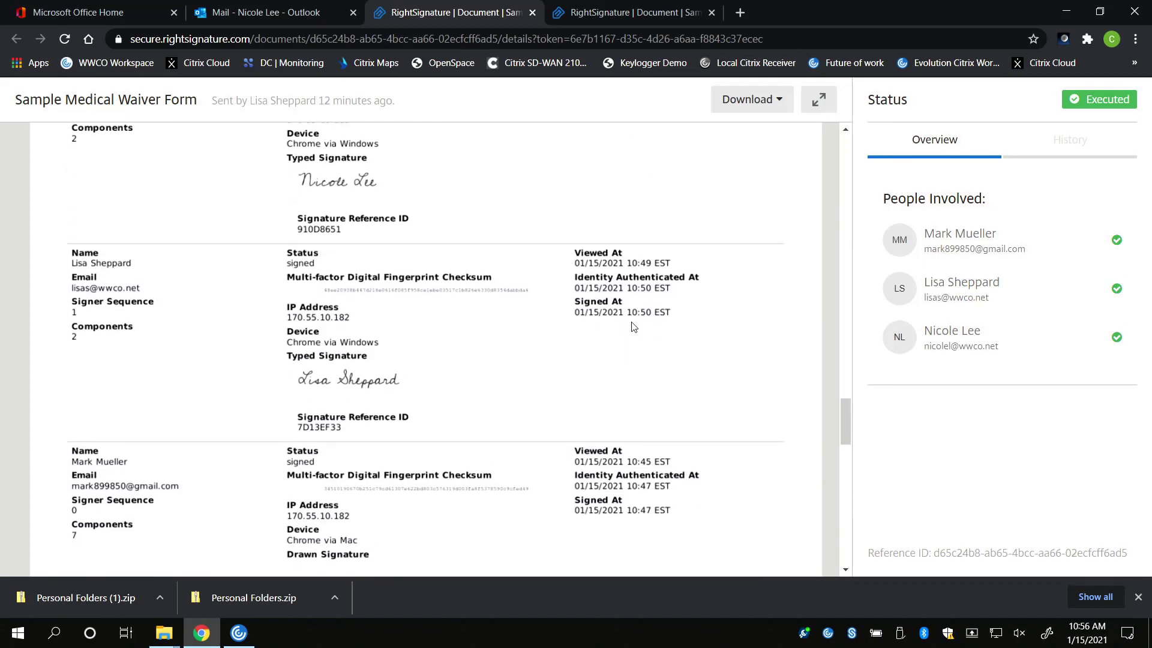
pyautogui.scroll(-3, 633, 327)
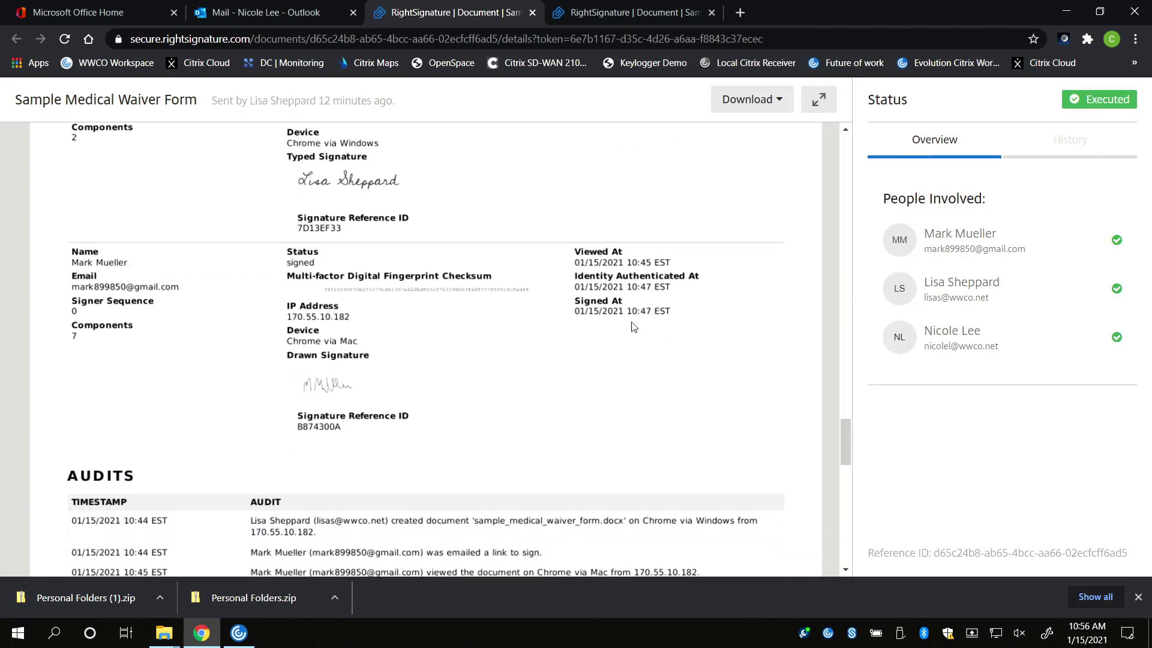
# Scroll down to the AUDITS table, which logs events from creation at 10:44 EST to final signature at 10:55 EST
pyautogui.scroll(-4, 634, 327)
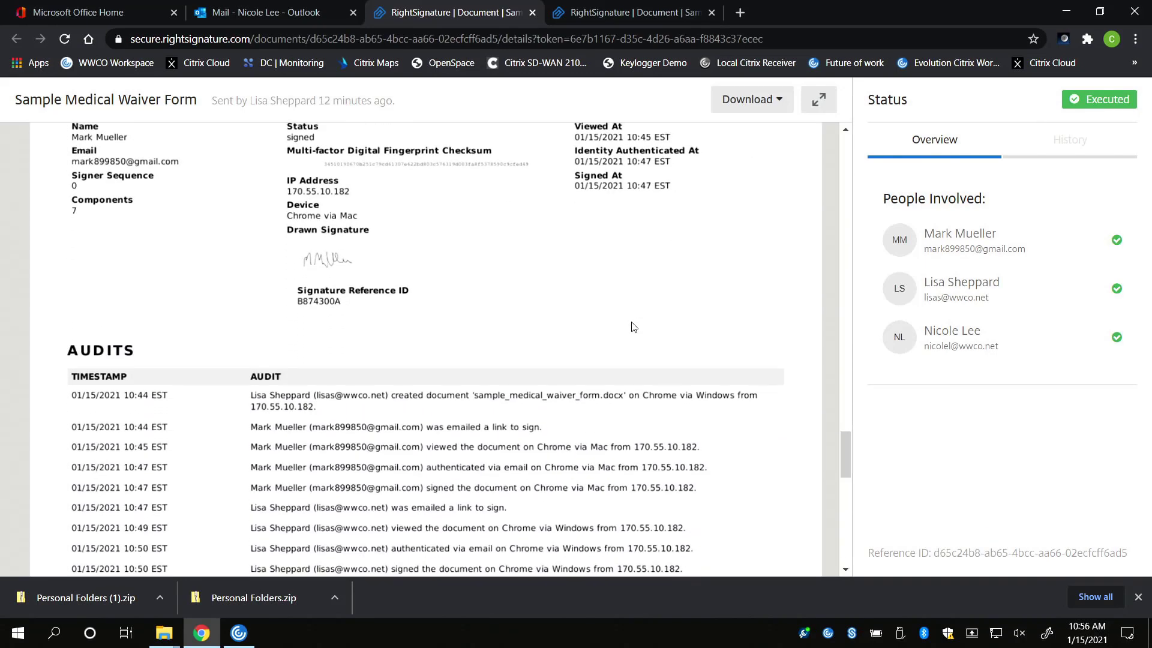
pyautogui.scroll(-2, 633, 327)
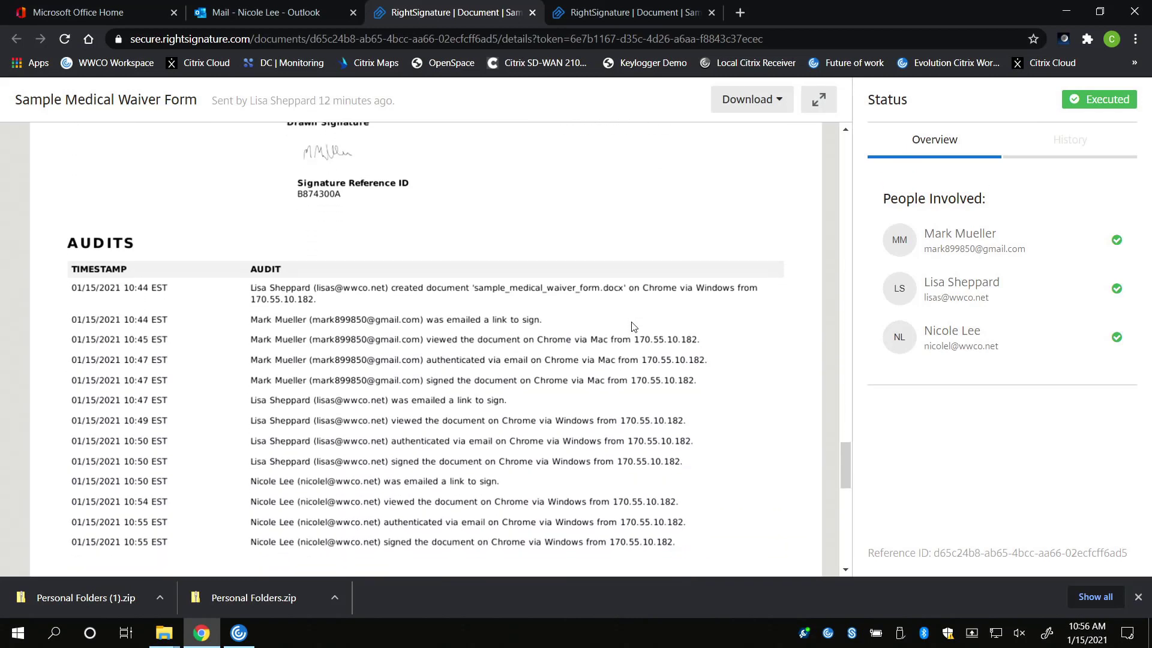